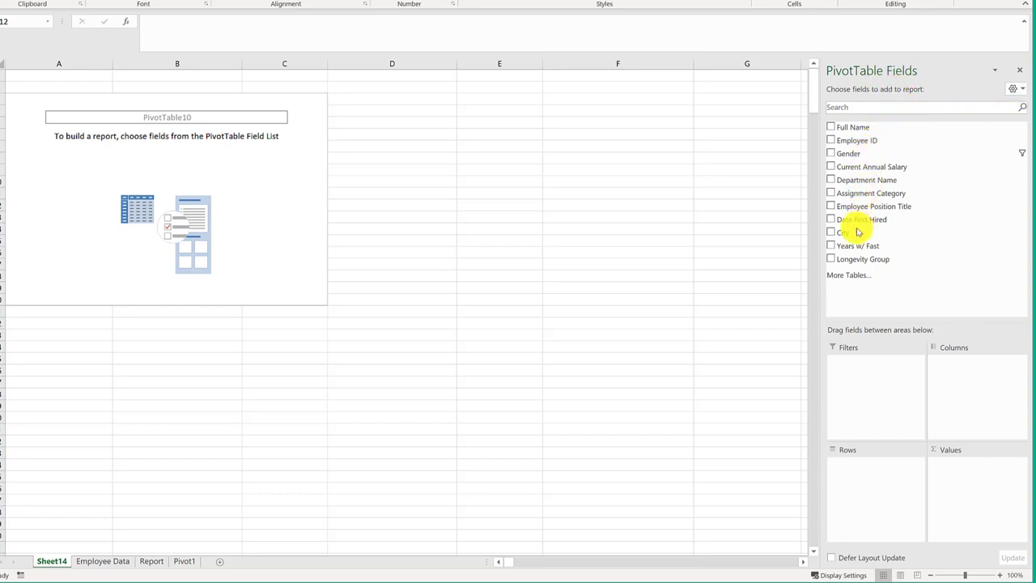
# Place City in the pivot rows and Current Annual Salary in the columns
pyautogui.moveTo(847, 235); pyautogui.dragTo(862, 474)
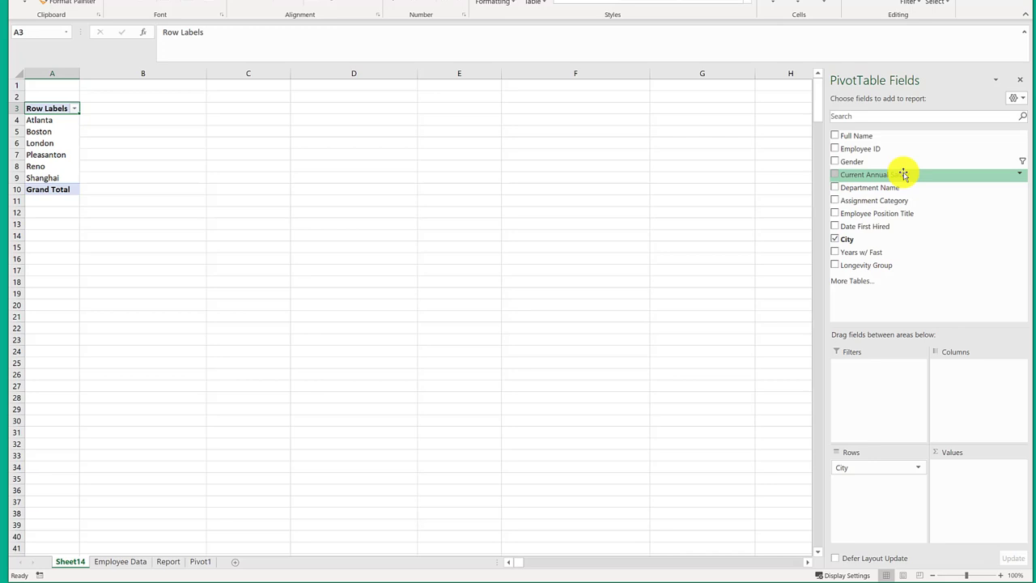
pyautogui.moveTo(903, 174); pyautogui.dragTo(967, 421)
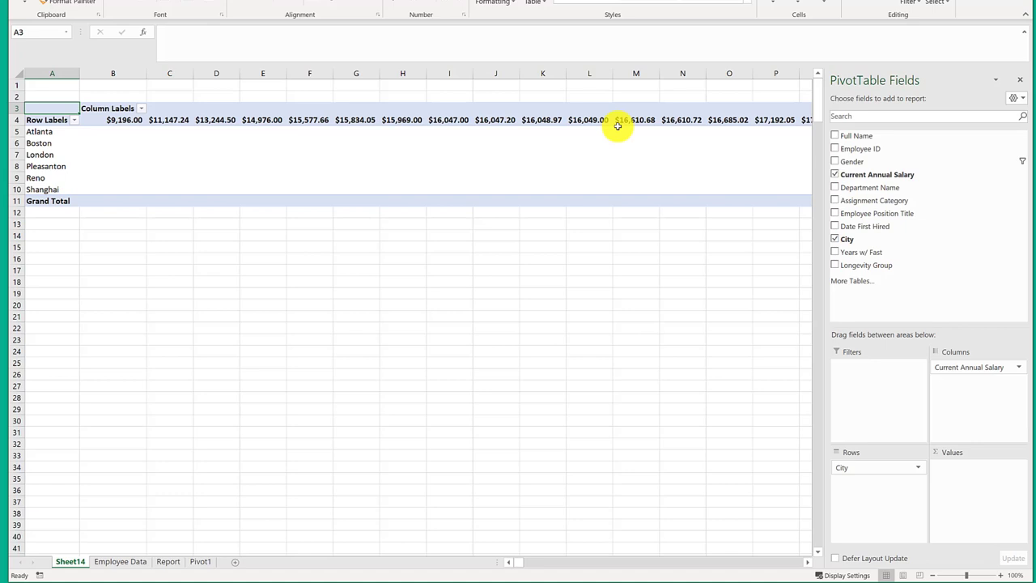
# Move Current Annual Salary into Values to total salary per city (677440379.3 overall)
pyautogui.click(992, 370)
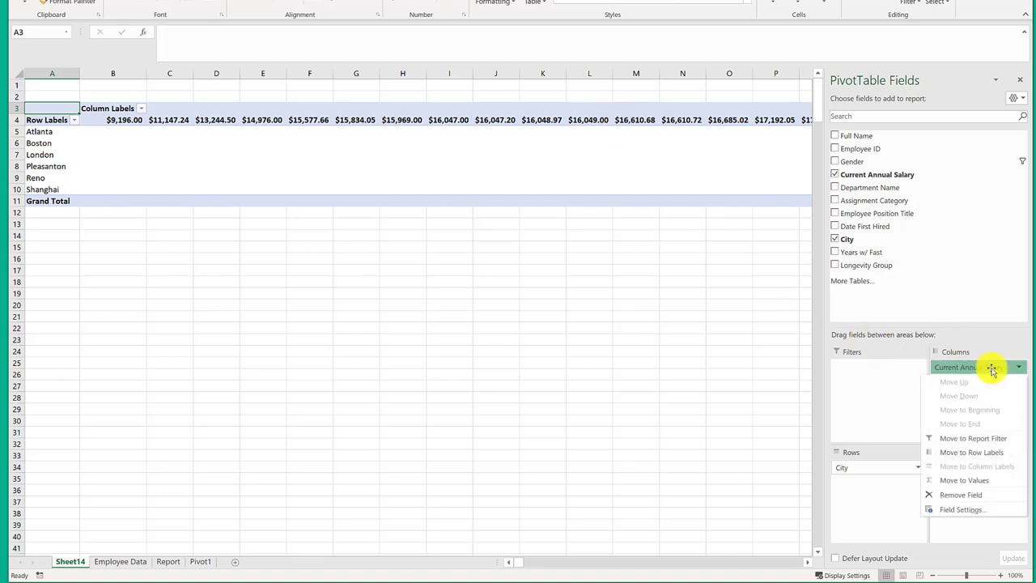
pyautogui.moveTo(992, 369); pyautogui.dragTo(993, 493)
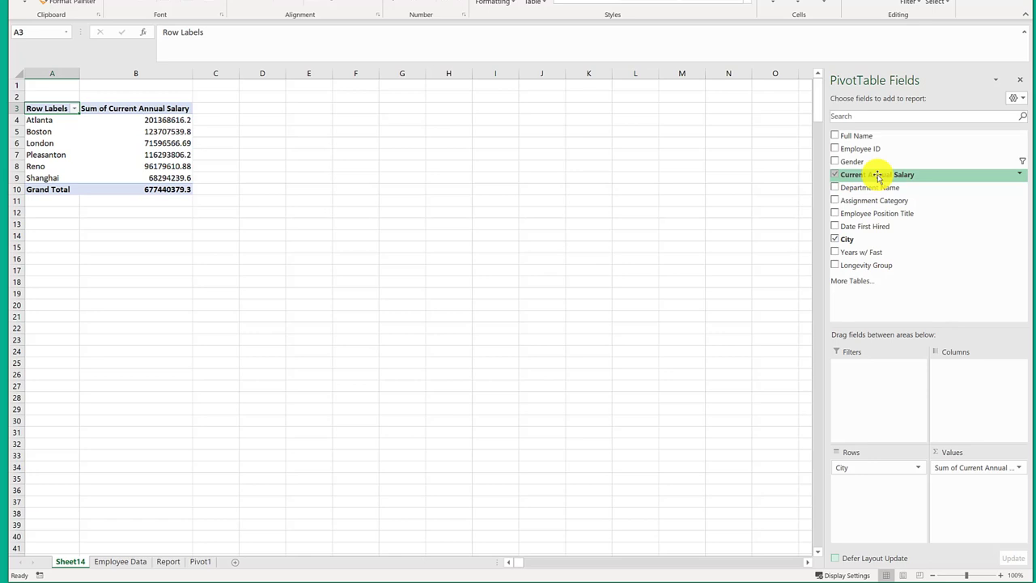
# Change the salary value field from Sum to Average, giving a Grand Total of 73411.39784
pyautogui.click(165, 120)
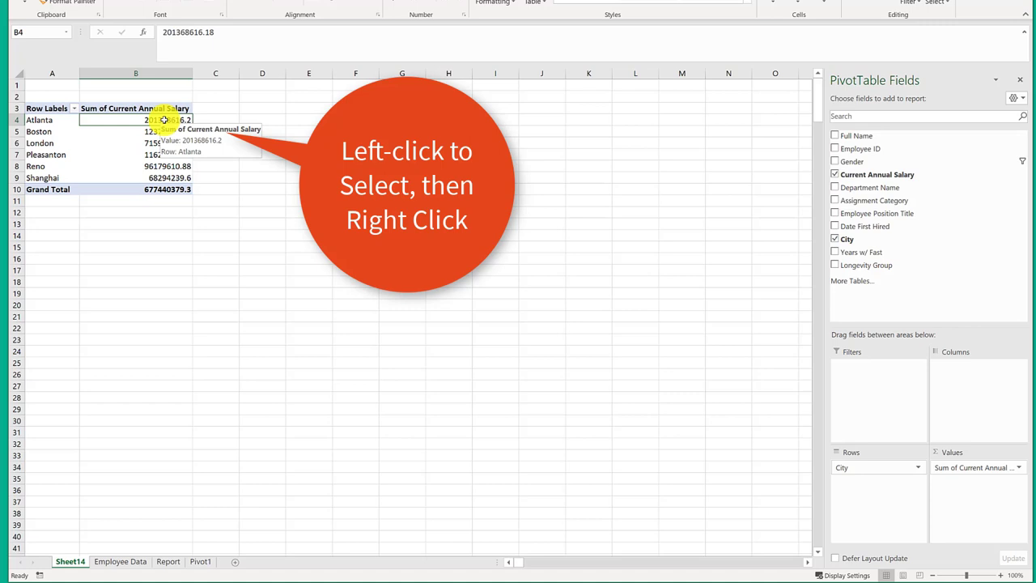
pyautogui.rightClick(164, 120)
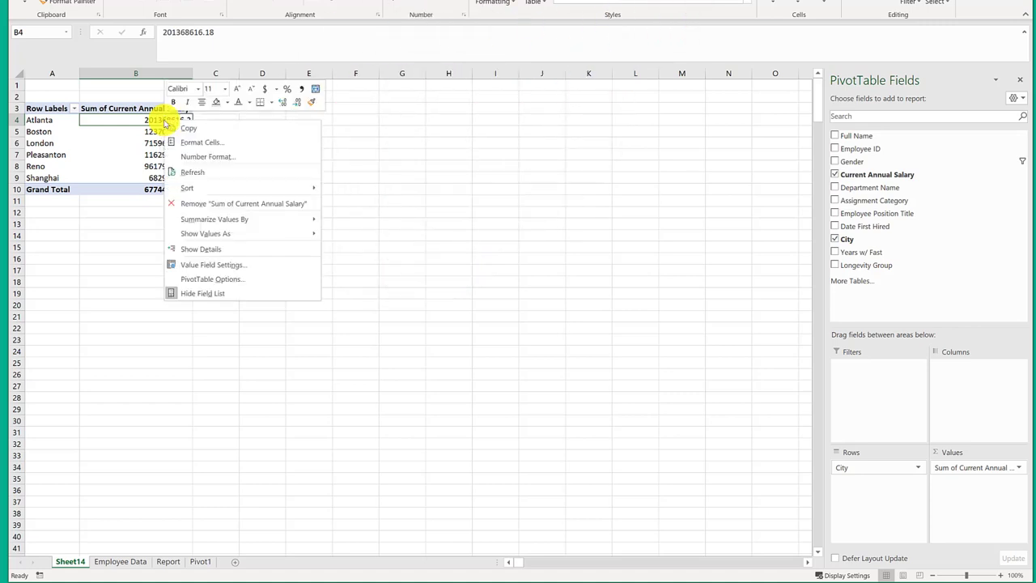
pyautogui.click(205, 266)
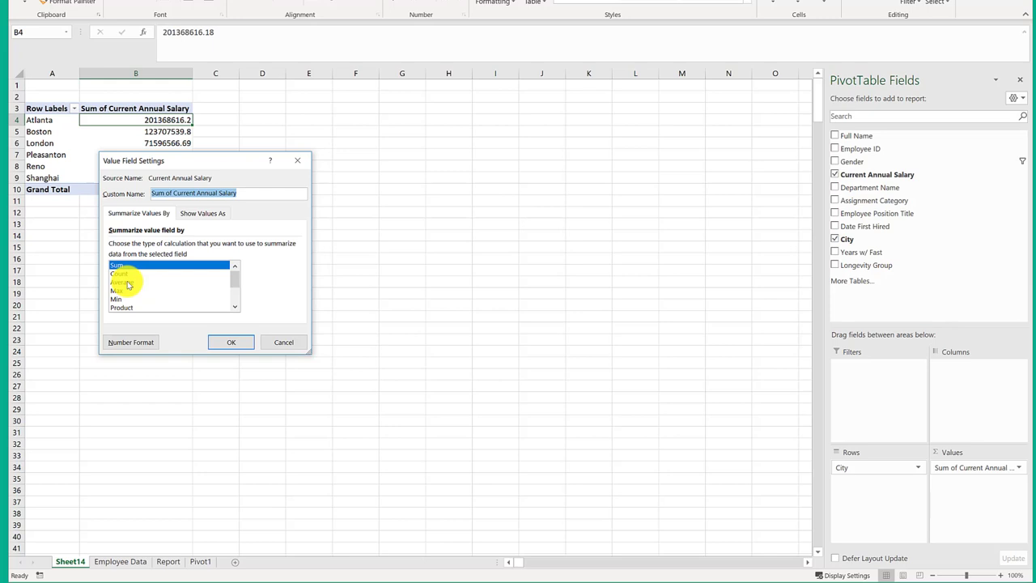
pyautogui.click(128, 282)
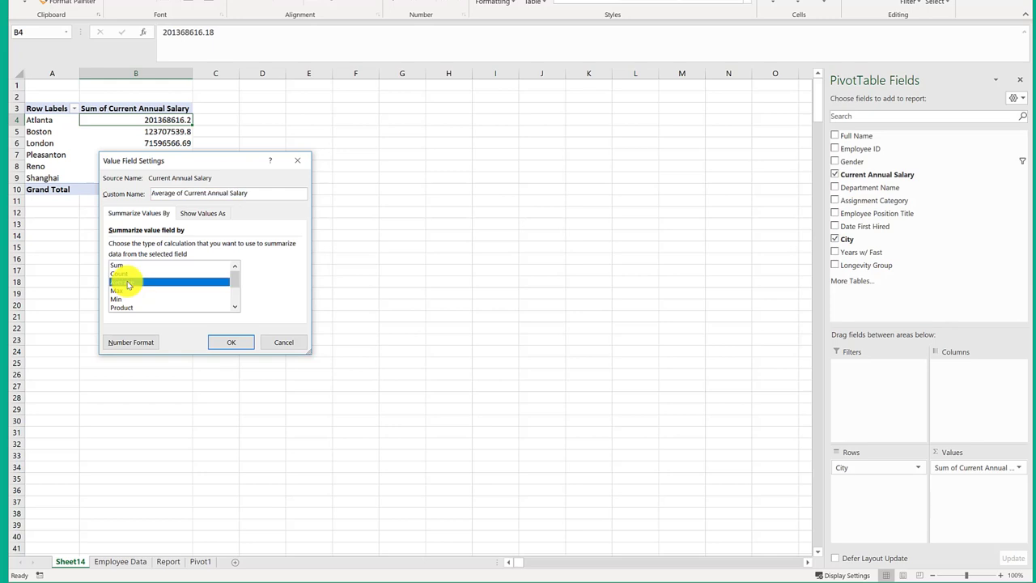
pyautogui.click(227, 340)
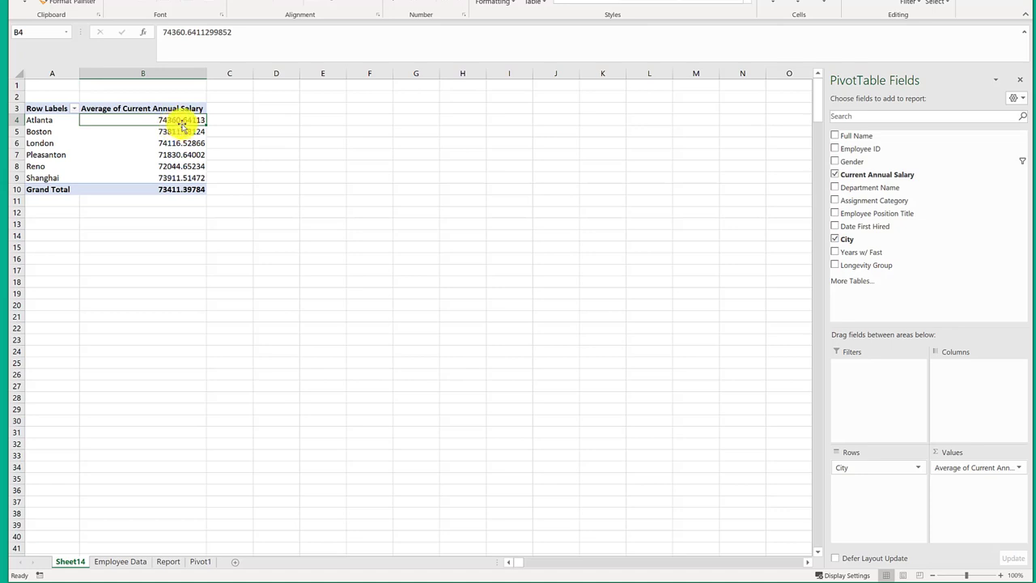
# Format the average salary values as Currency with two decimals, e.g. Atlanta $74,360.64
pyautogui.moveTo(172, 120)
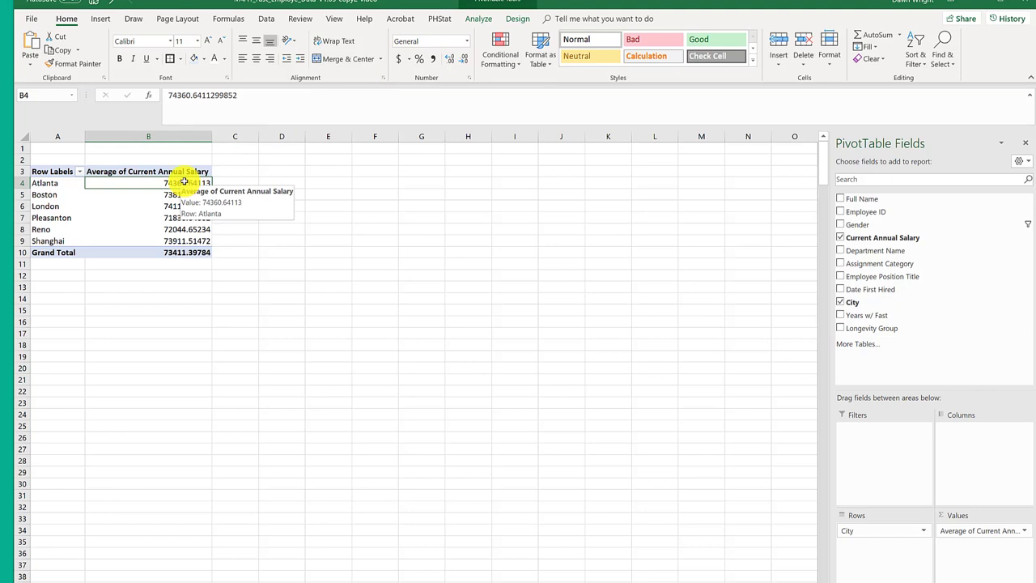
pyautogui.rightClick(185, 182)
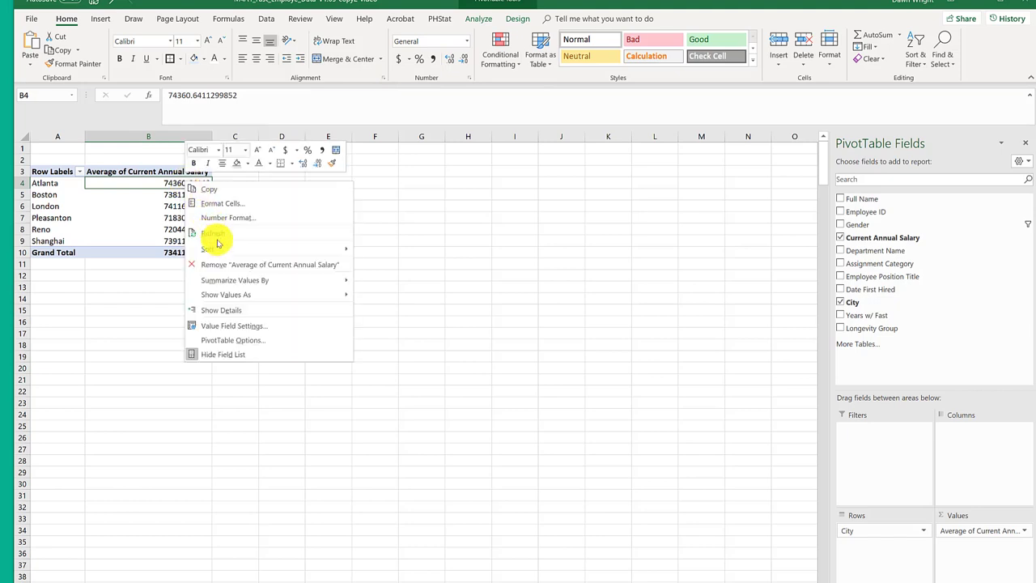
pyautogui.click(243, 327)
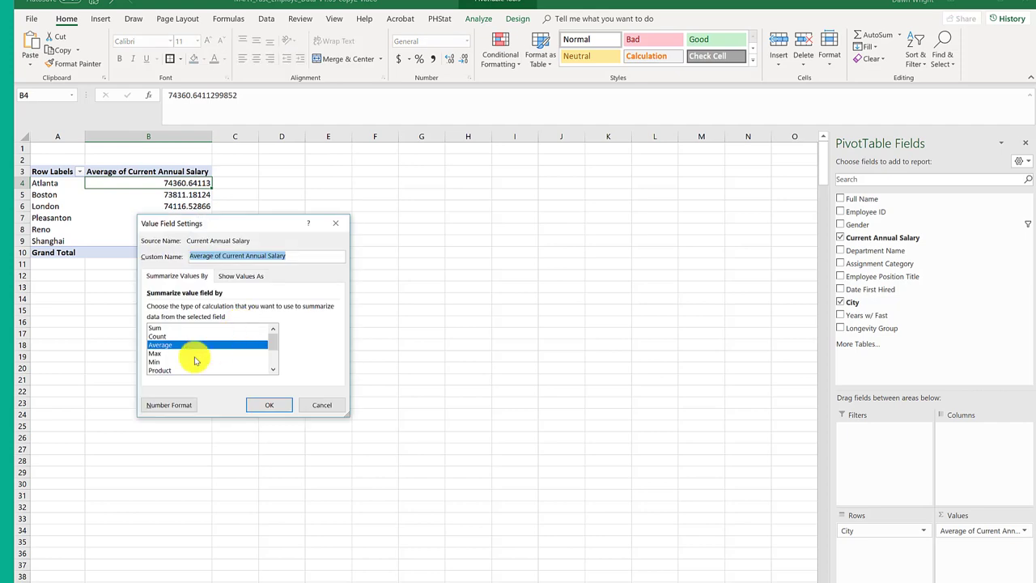
pyautogui.click(179, 406)
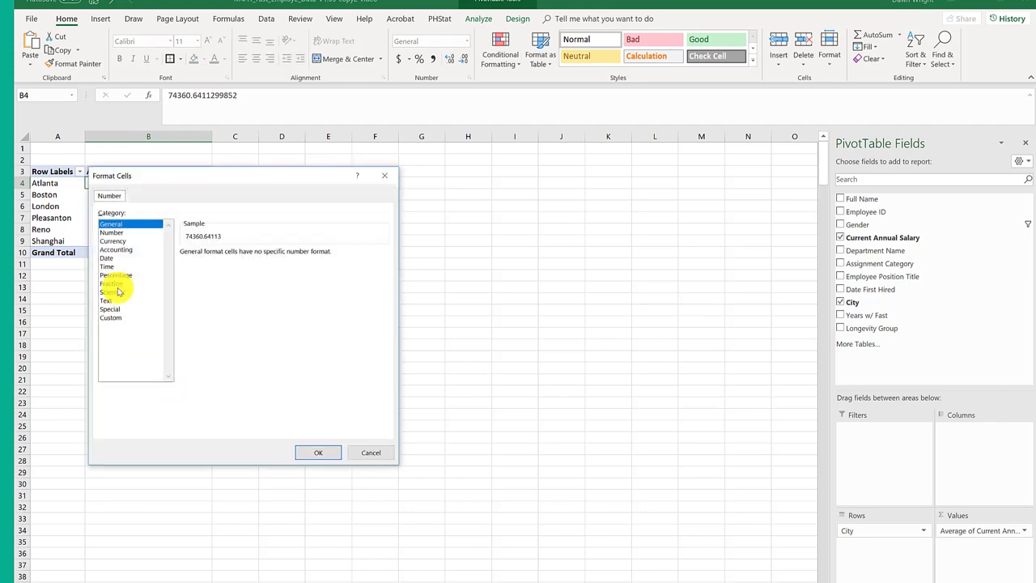
pyautogui.click(113, 240)
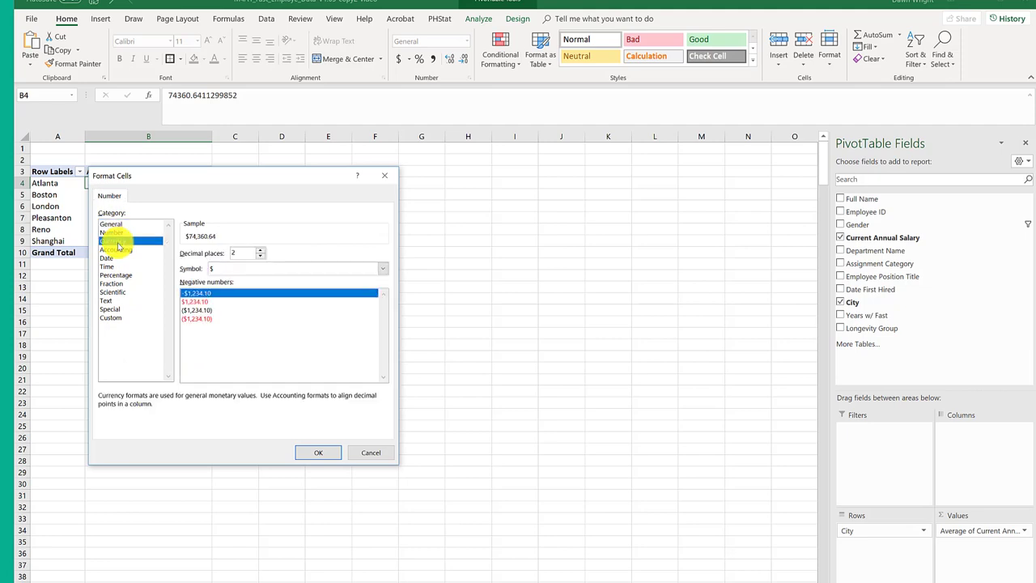
pyautogui.click(318, 453)
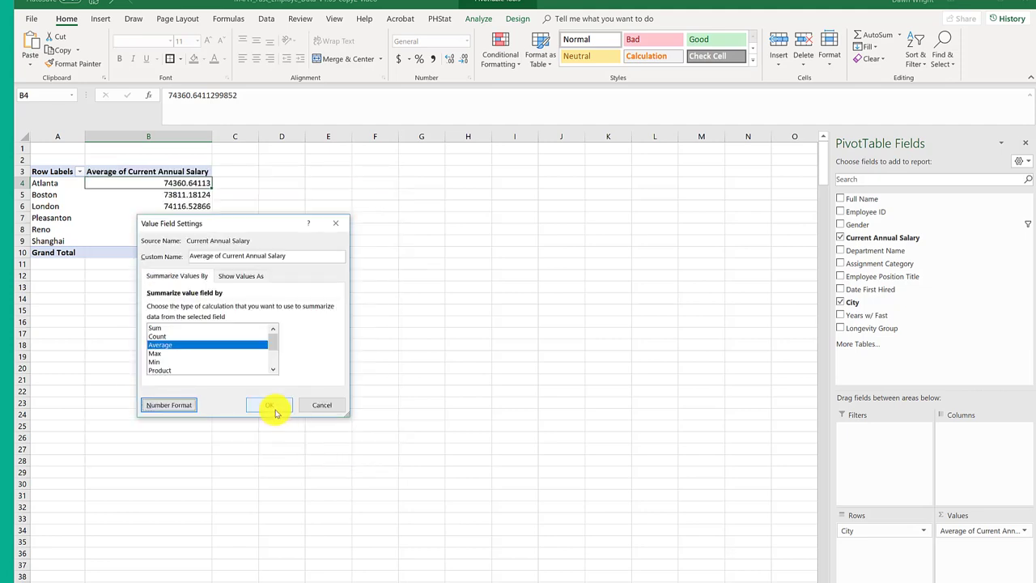
pyautogui.click(271, 406)
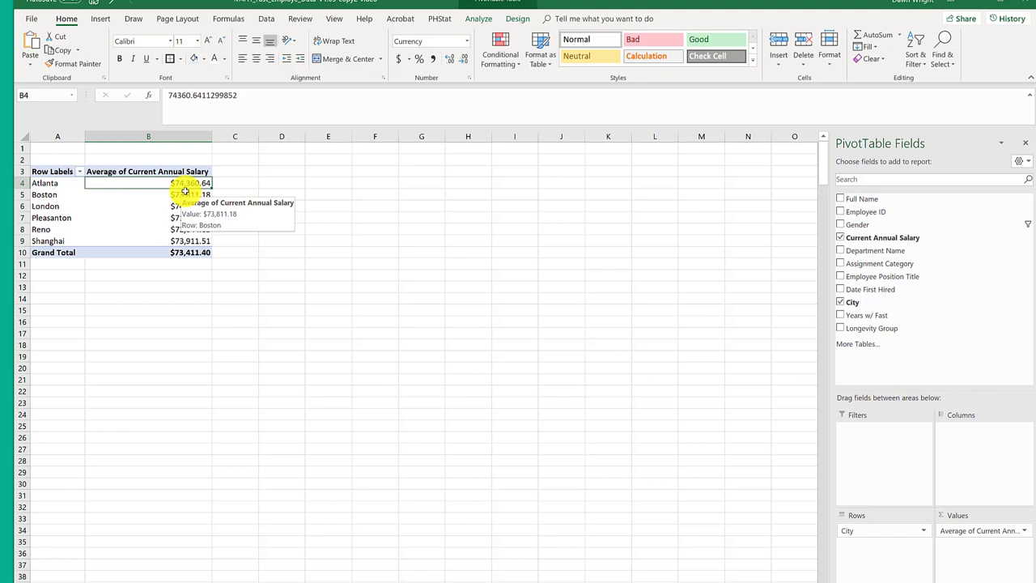
# Add Gender to the pivot and move it to Columns, splitting averages into F and M
pyautogui.moveTo(194, 183)
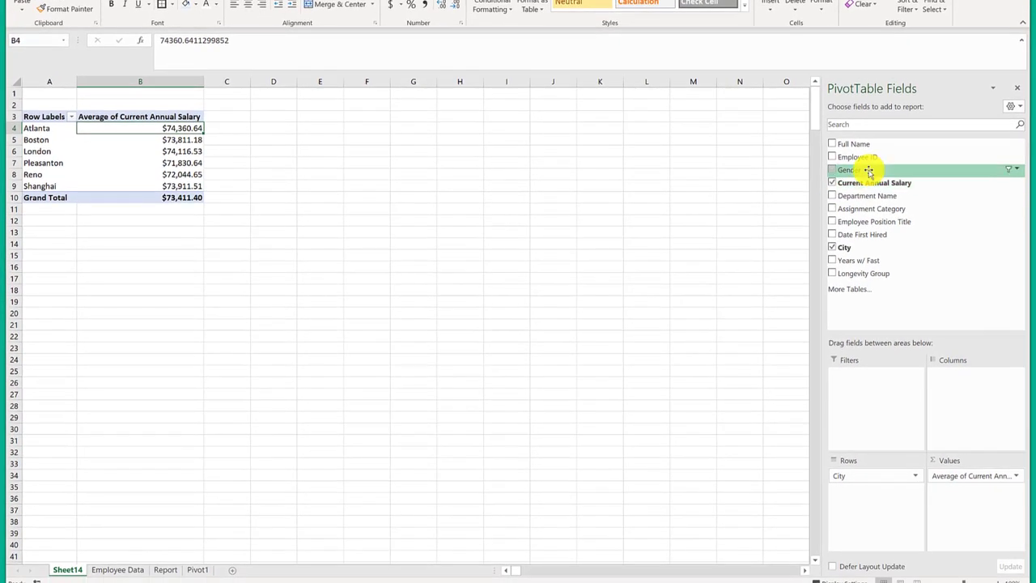
pyautogui.moveTo(874, 173); pyautogui.dragTo(877, 500)
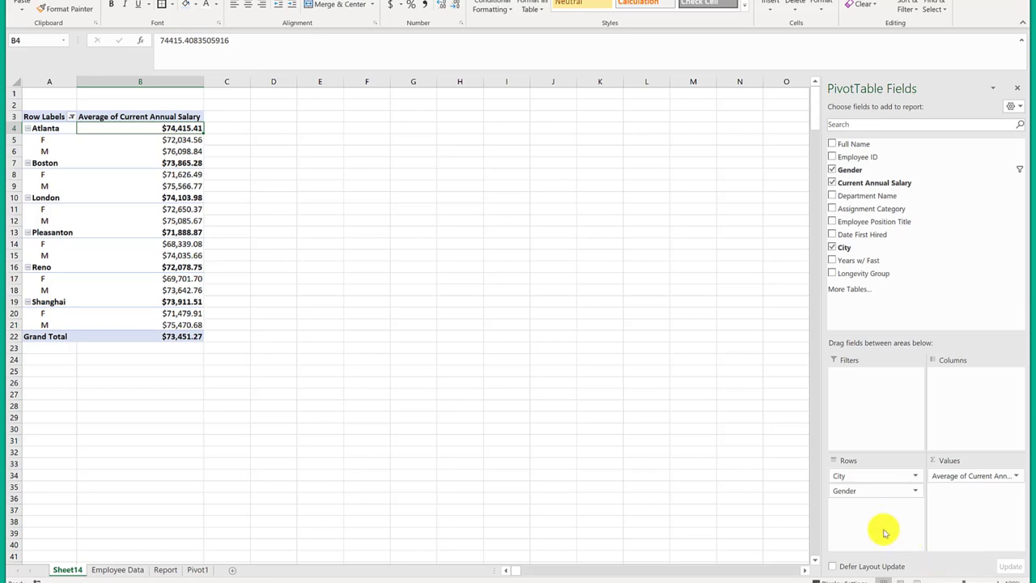
pyautogui.moveTo(863, 493); pyautogui.dragTo(956, 410)
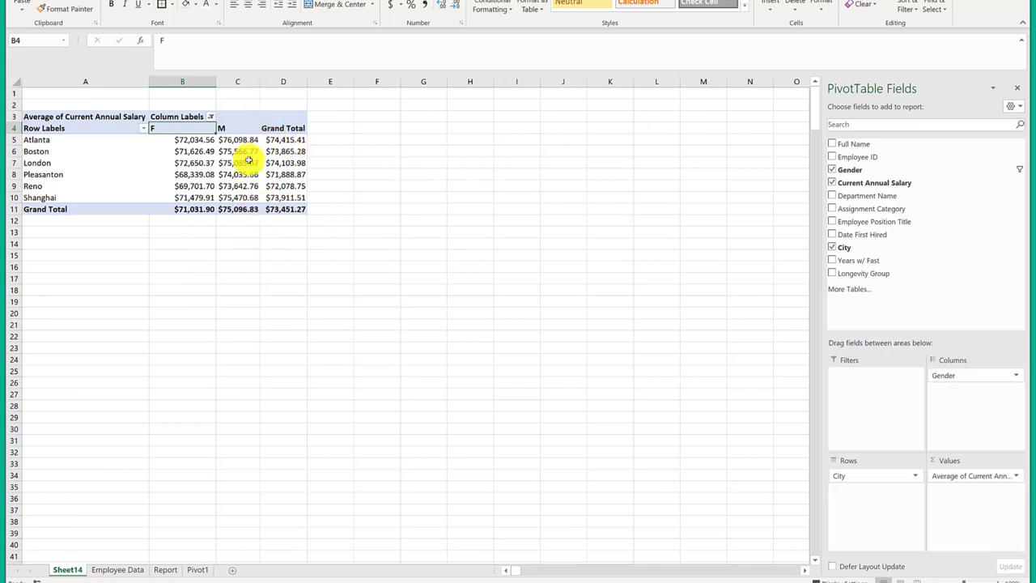
pyautogui.moveTo(248, 160)
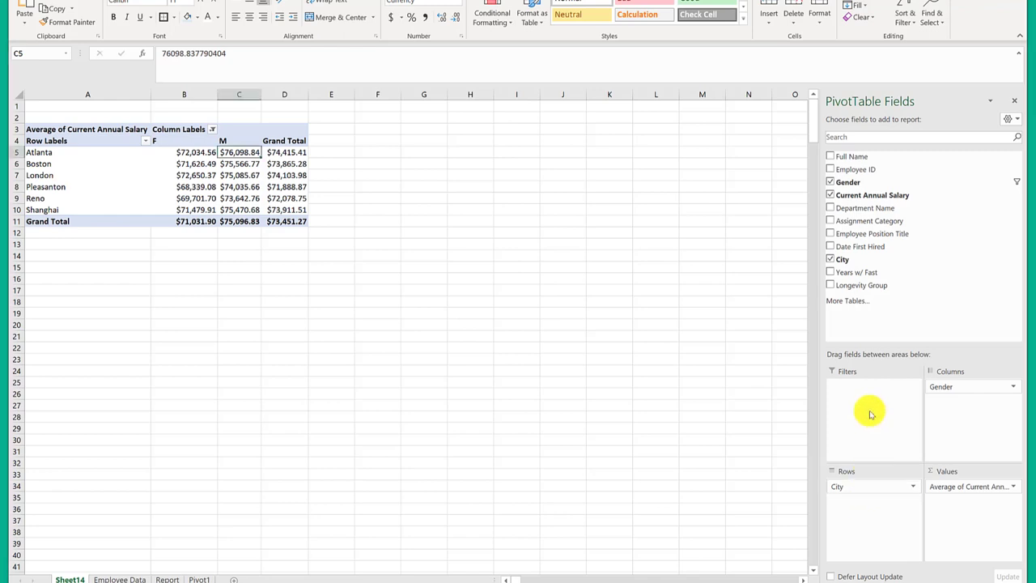
pyautogui.click(843, 489)
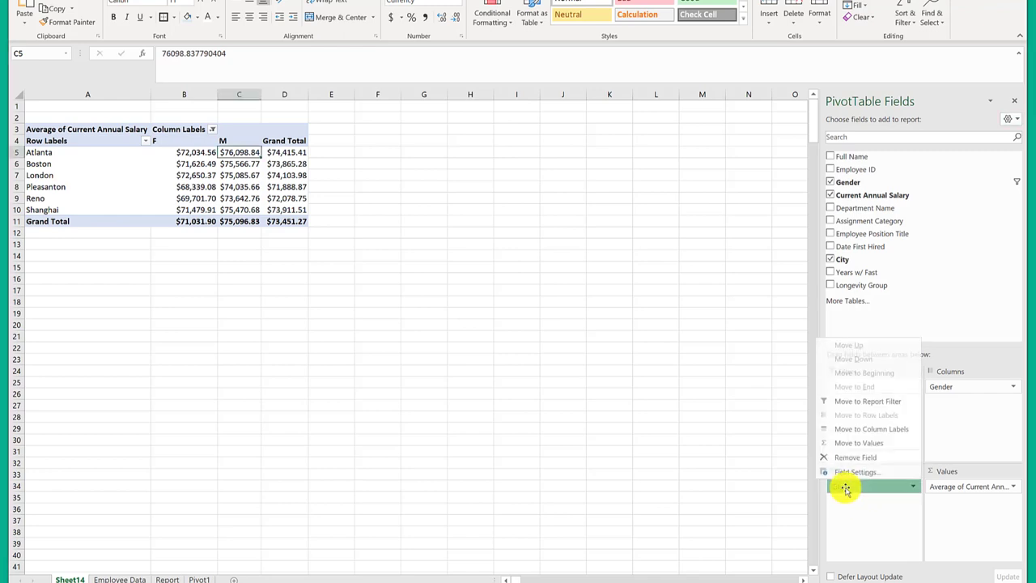
pyautogui.click(864, 439)
pyautogui.moveTo(863, 424); pyautogui.dragTo(861, 419)
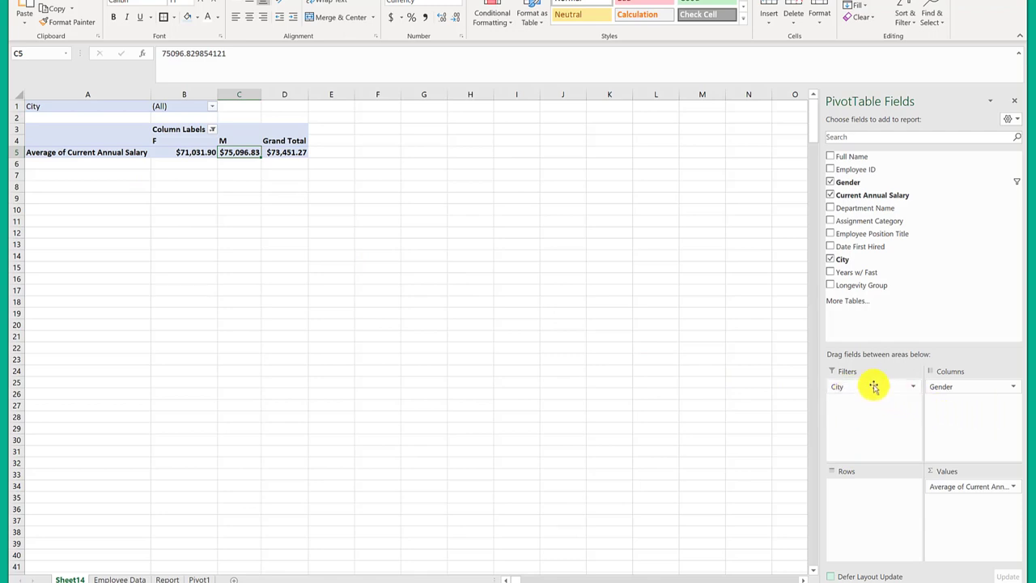
pyautogui.moveTo(873, 387); pyautogui.dragTo(869, 493)
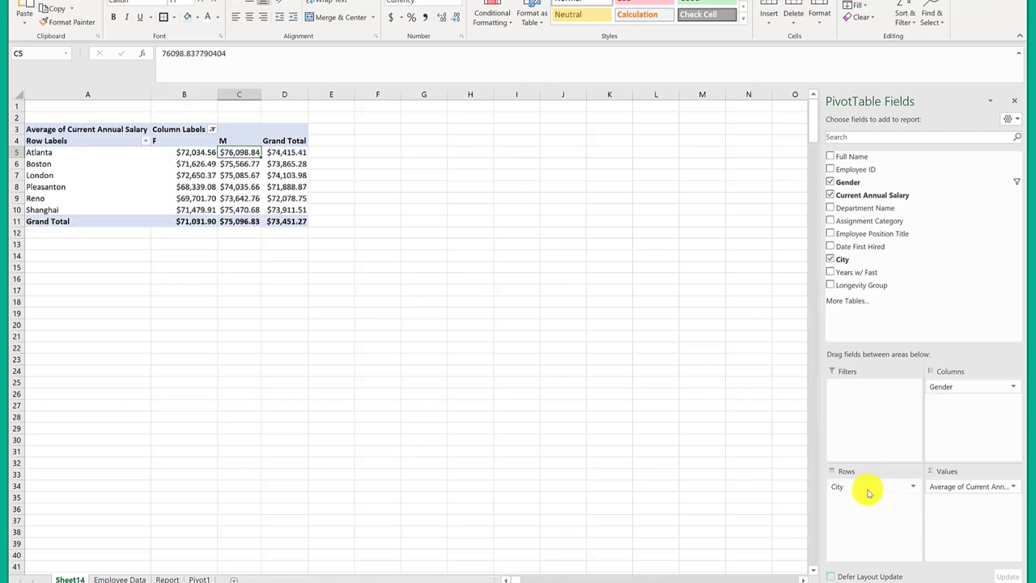
pyautogui.click(212, 131)
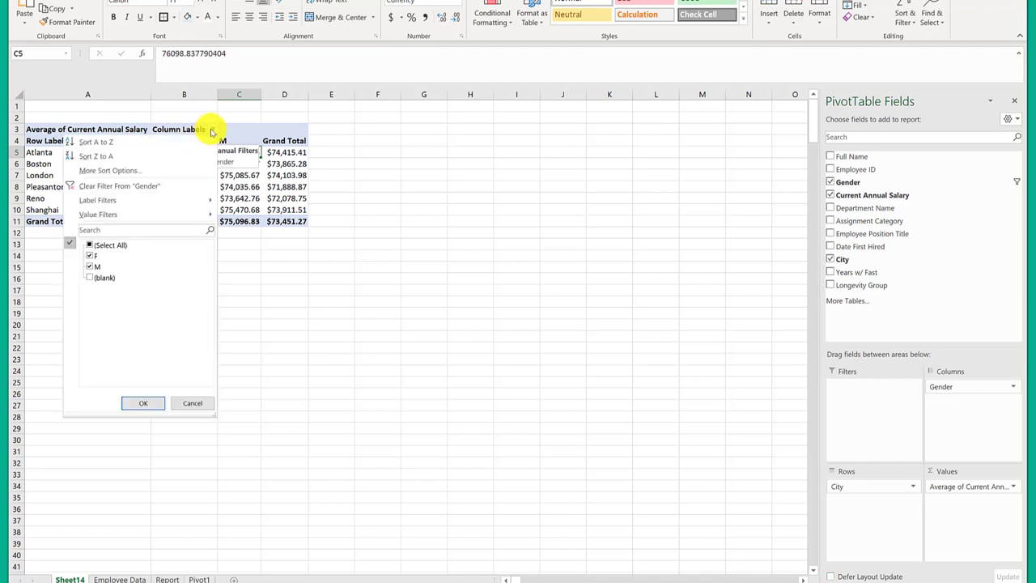
pyautogui.click(91, 279)
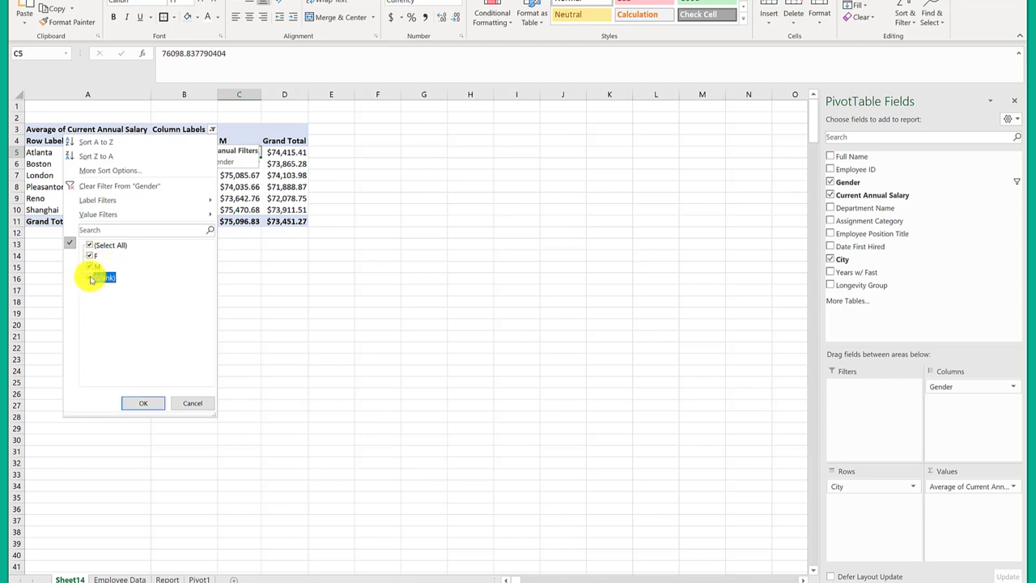
pyautogui.click(139, 403)
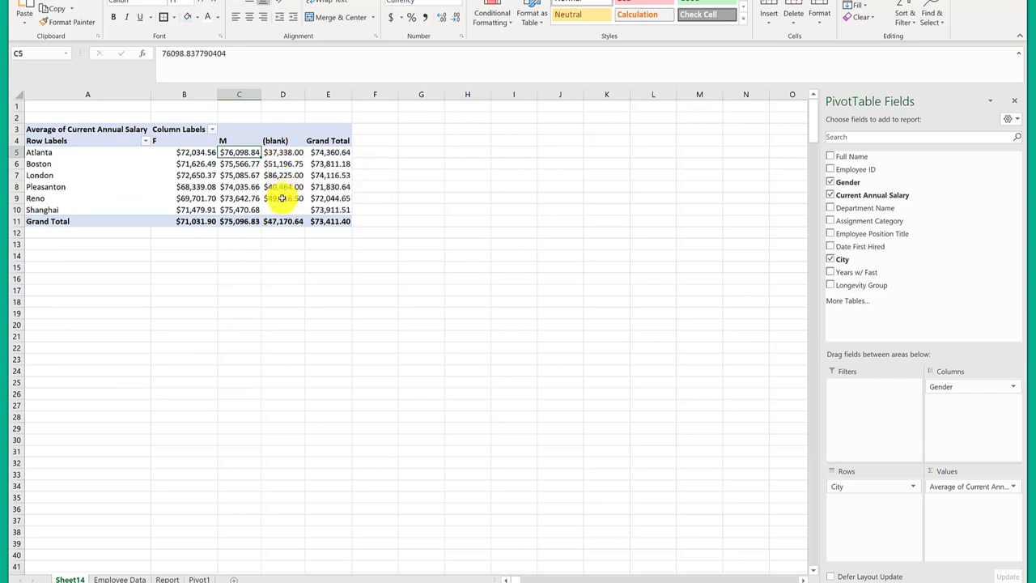
pyautogui.moveTo(283, 199)
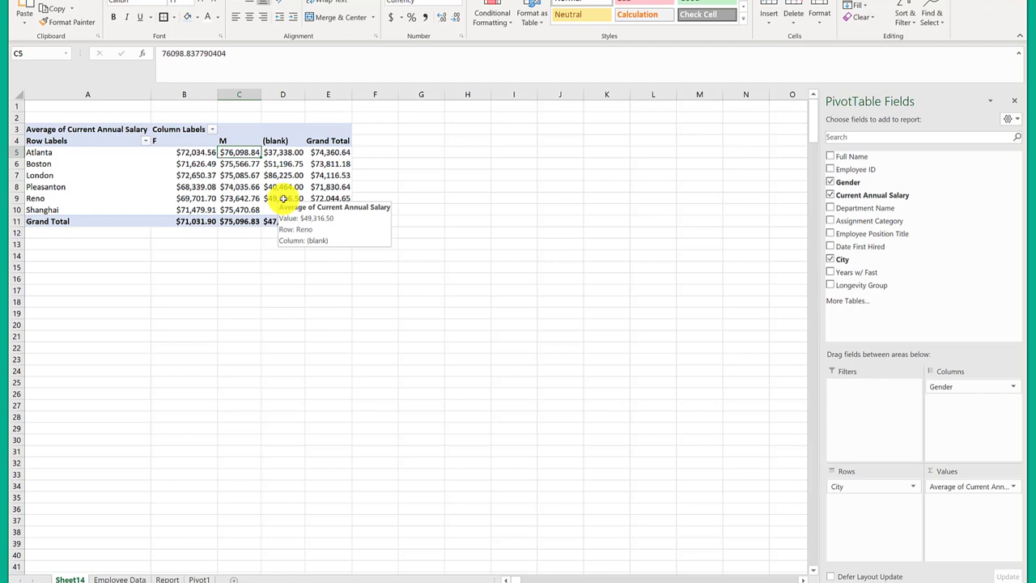
pyautogui.moveTo(289, 152)
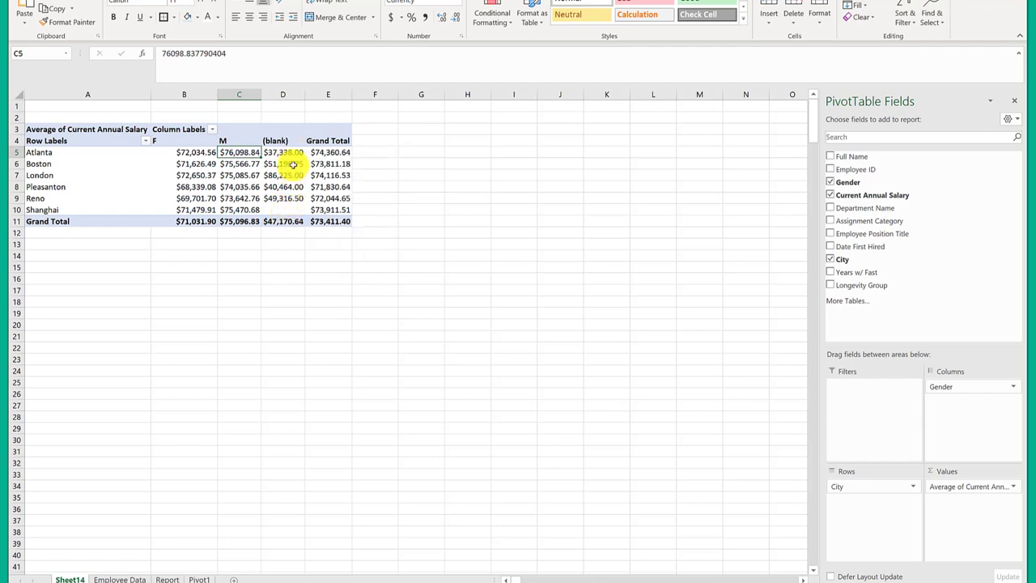
pyautogui.click(210, 128)
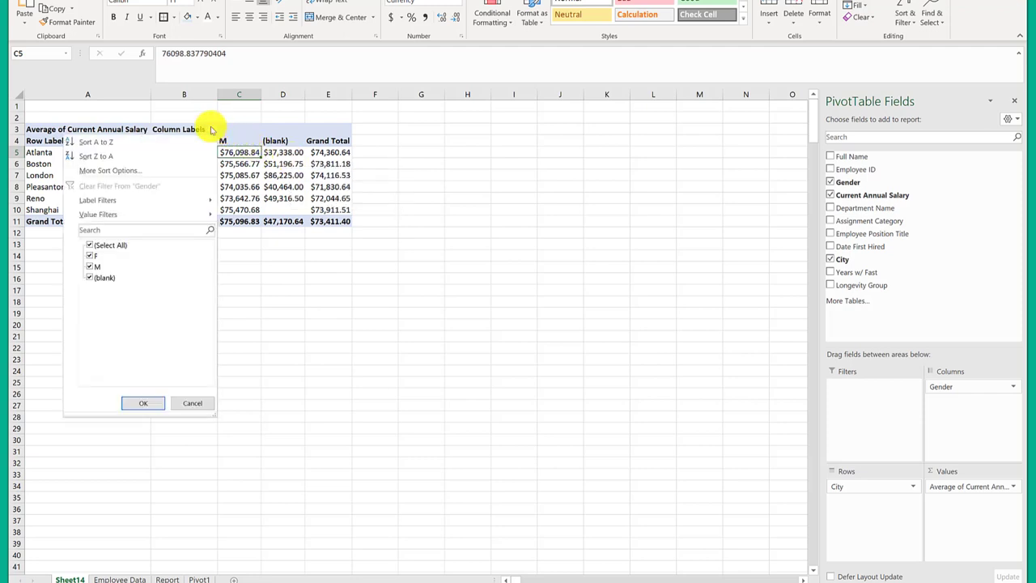
pyautogui.click(90, 279)
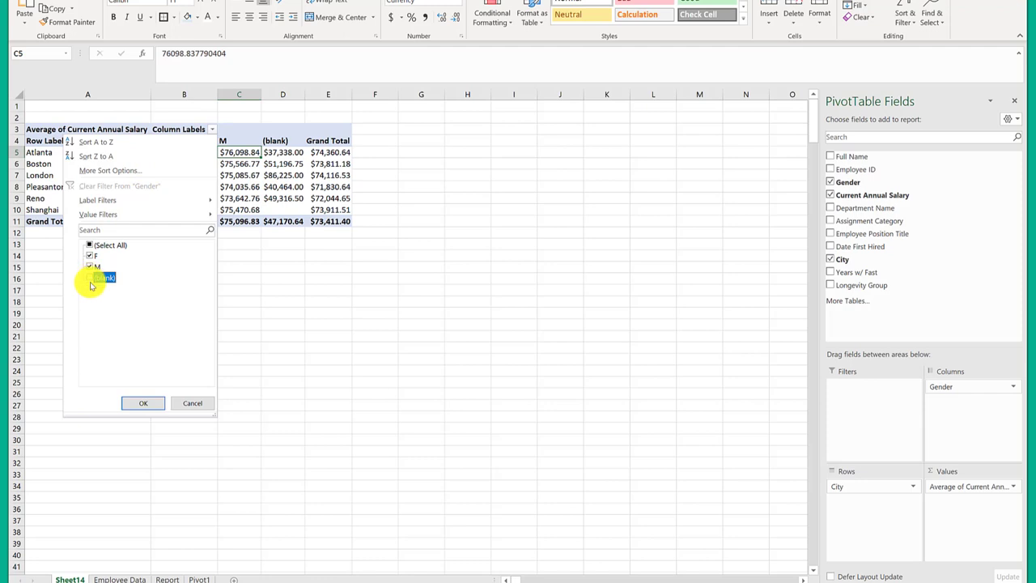
pyautogui.click(138, 401)
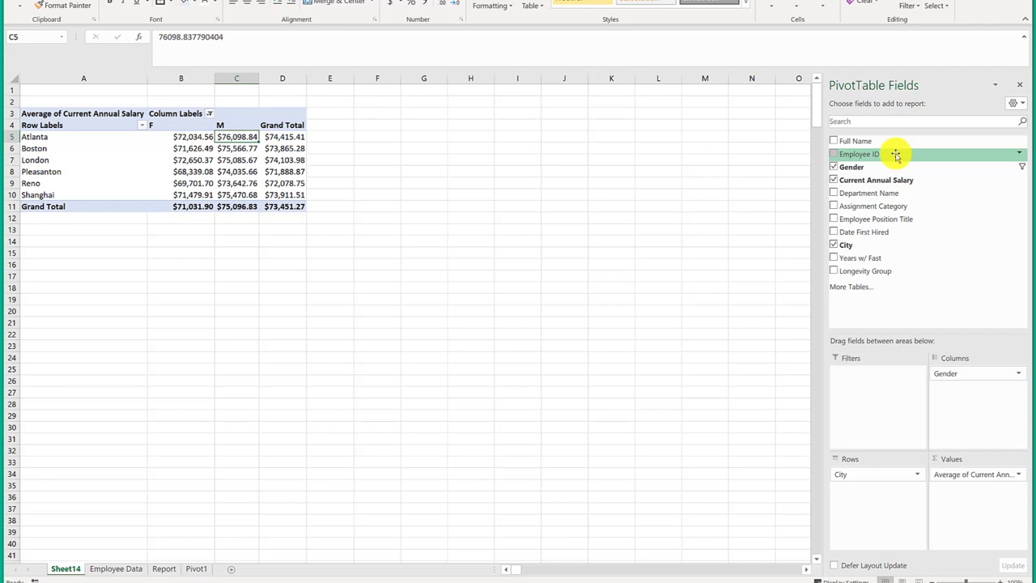
# Add Employee ID to Values as a Sum column beside each gender's average salary
pyautogui.moveTo(896, 155); pyautogui.dragTo(962, 489)
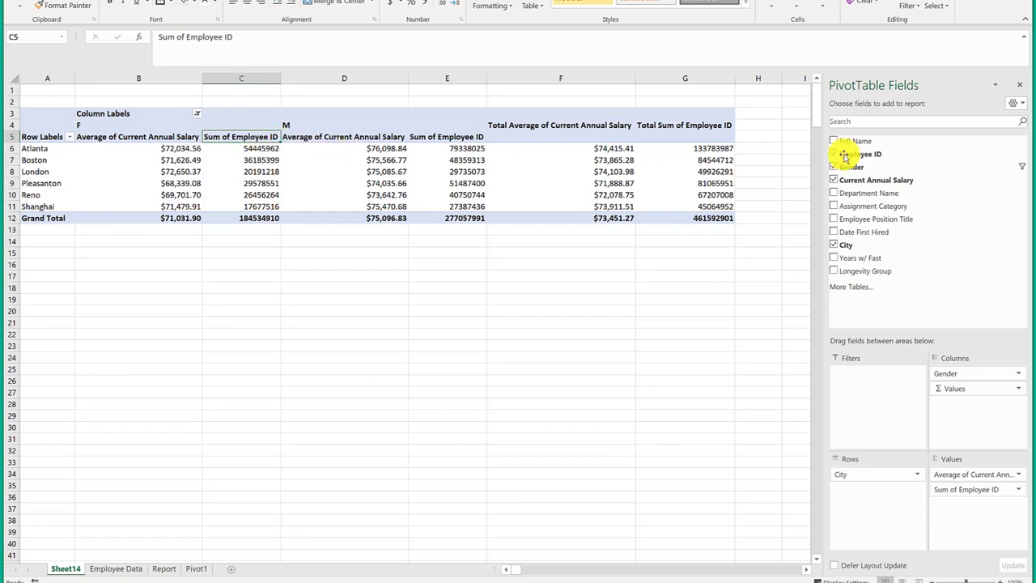
pyautogui.moveTo(856, 167); pyautogui.dragTo(861, 171)
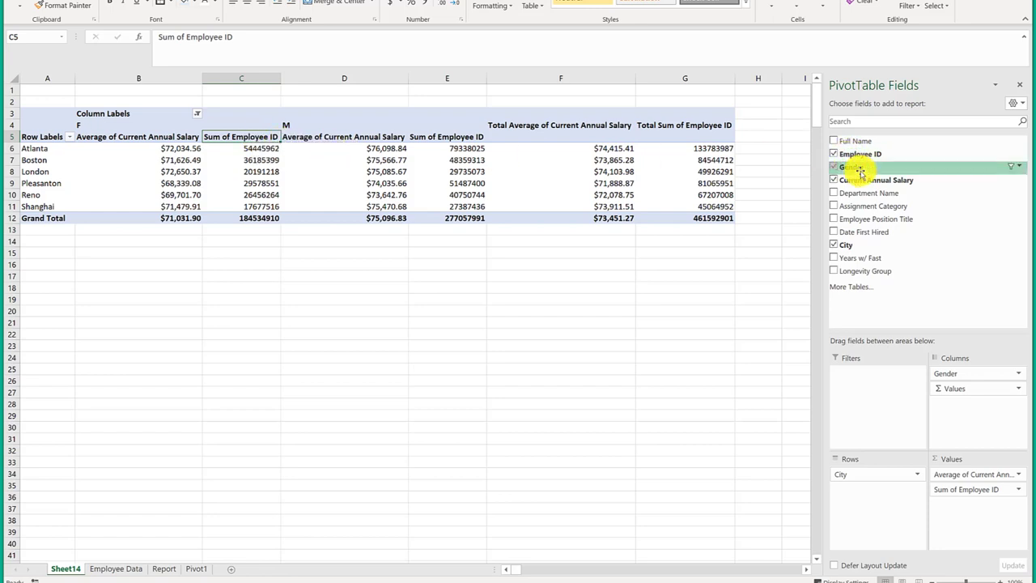
pyautogui.moveTo(860, 172); pyautogui.dragTo(366, 162)
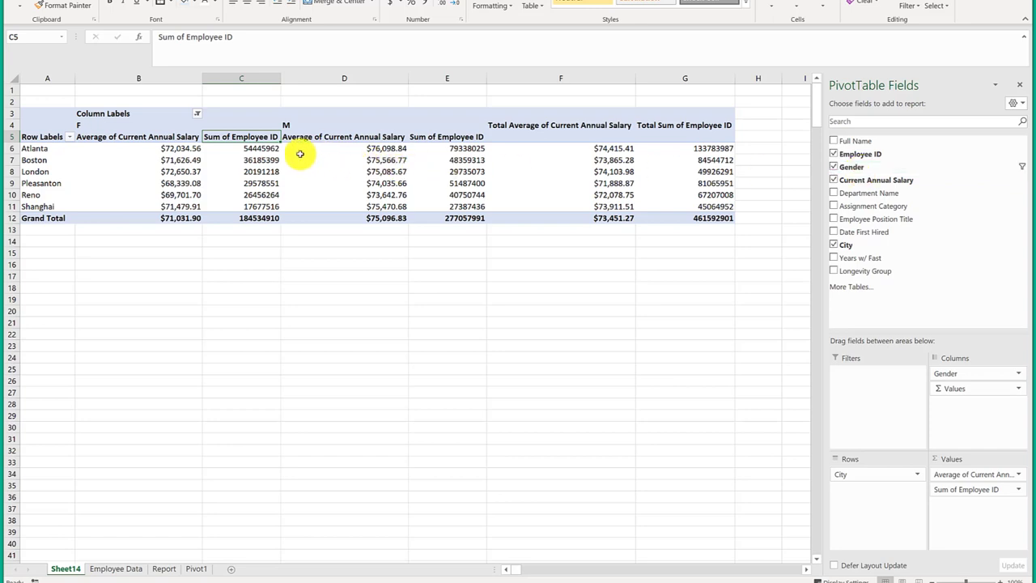
# Switch Employee ID from Sum to Count, giving 3730 F, 5484 M and 9214 overall
pyautogui.click(254, 151)
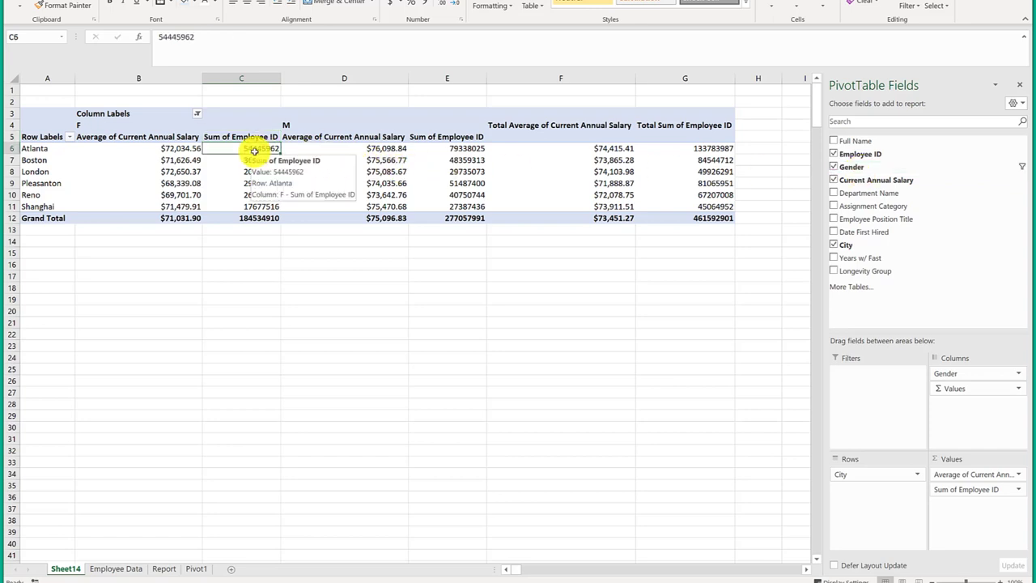
pyautogui.rightClick(255, 148)
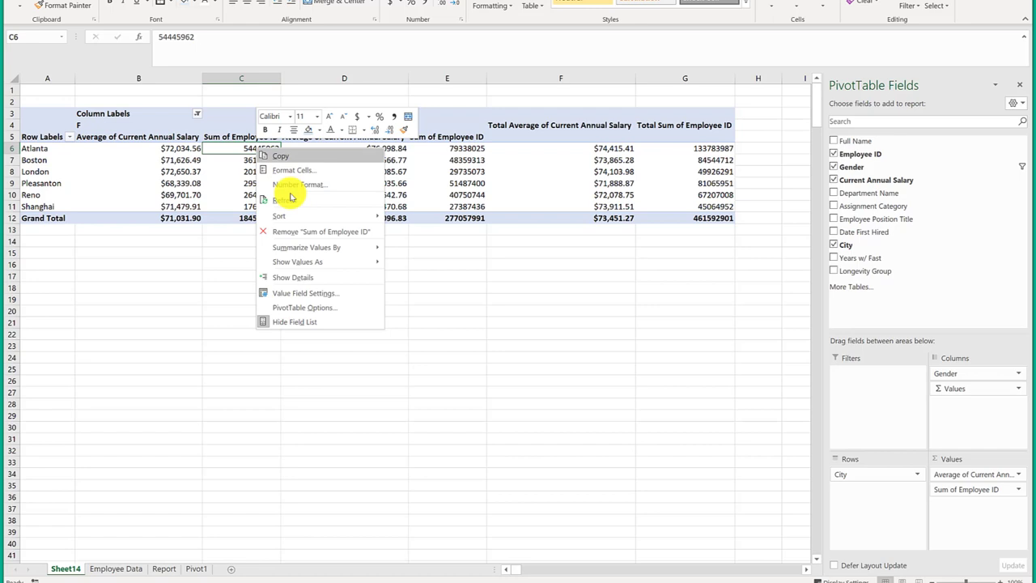
pyautogui.click(324, 295)
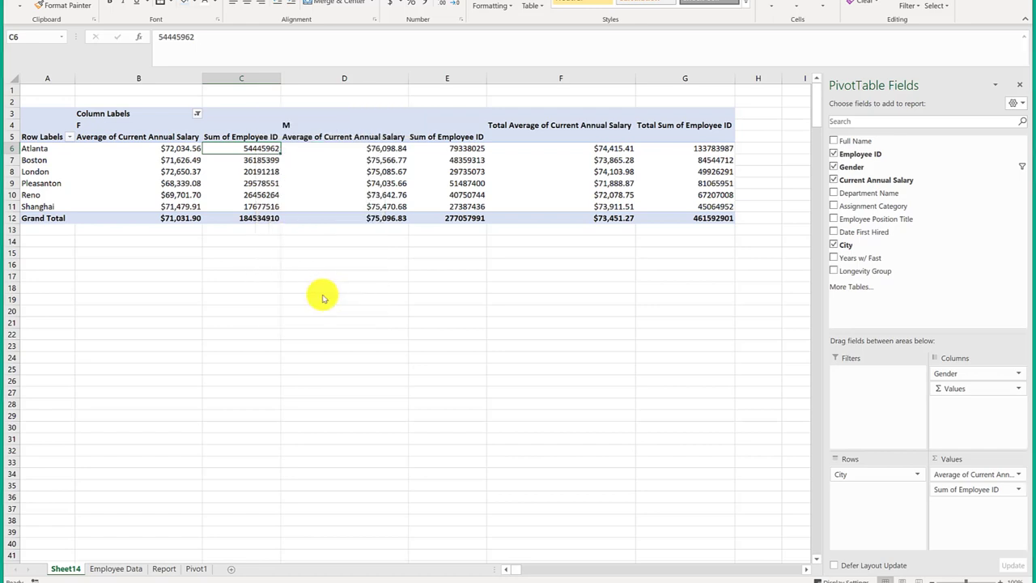
pyautogui.click(239, 308)
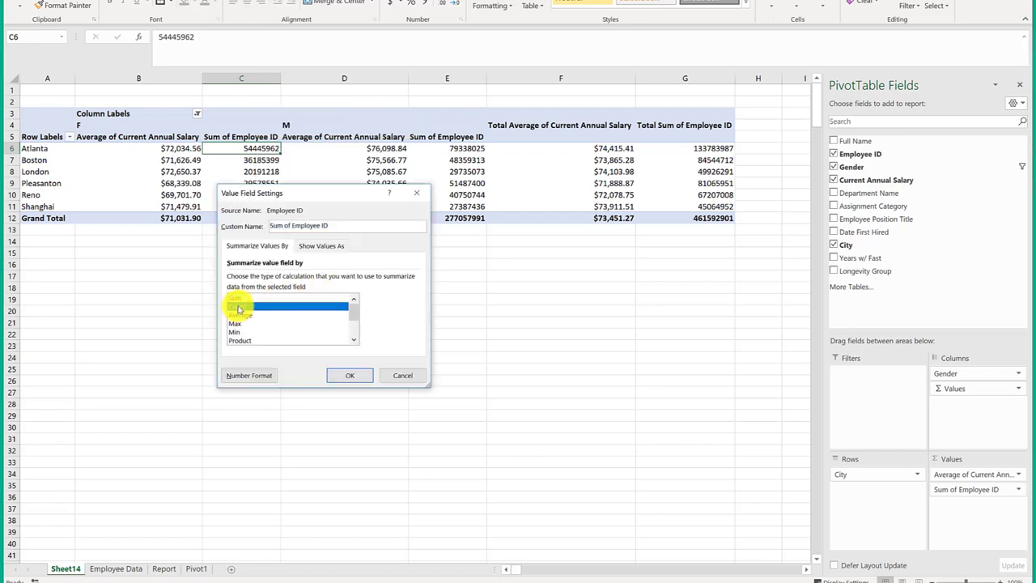
pyautogui.click(344, 375)
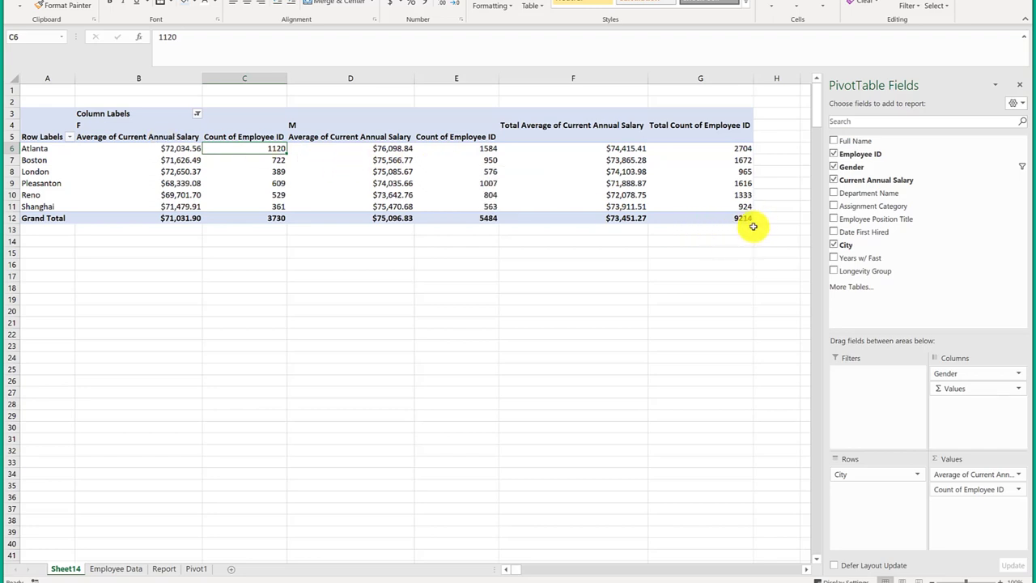
pyautogui.moveTo(747, 223)
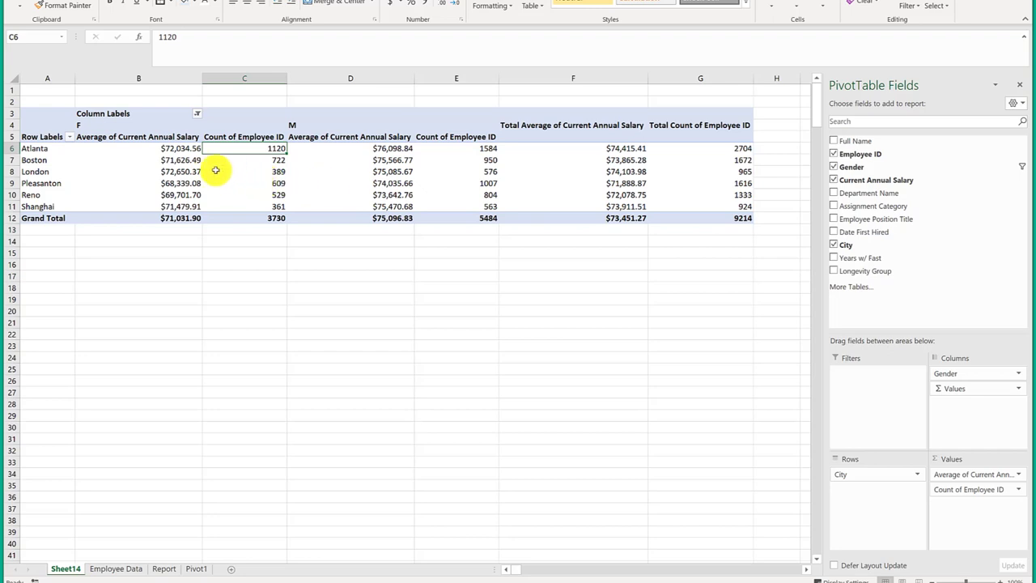
# Nest Department Name under City in the rows, keeping City as the outer grouping
pyautogui.moveTo(220, 191)
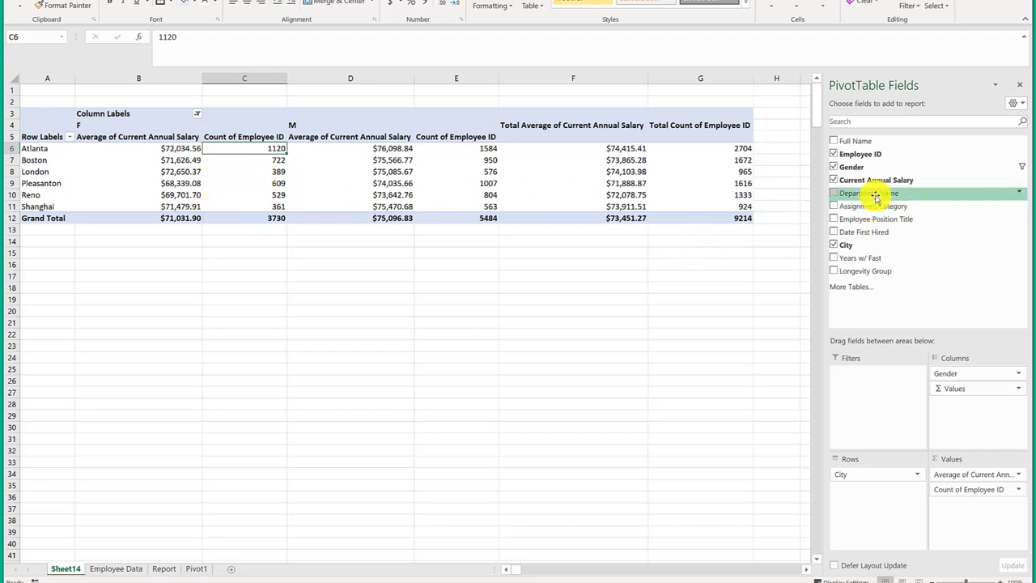
pyautogui.moveTo(877, 196); pyautogui.dragTo(876, 489)
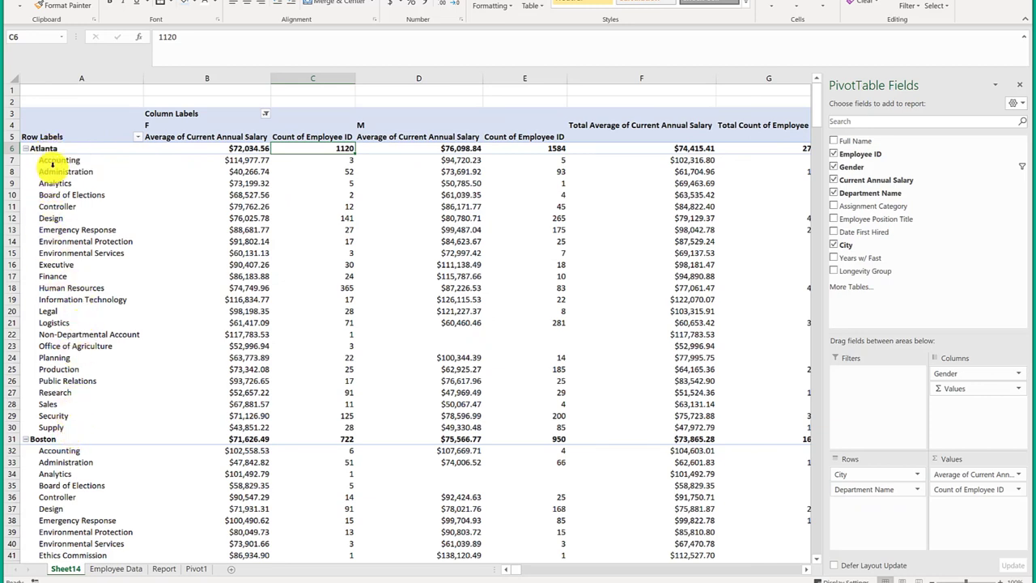
pyautogui.click(864, 492)
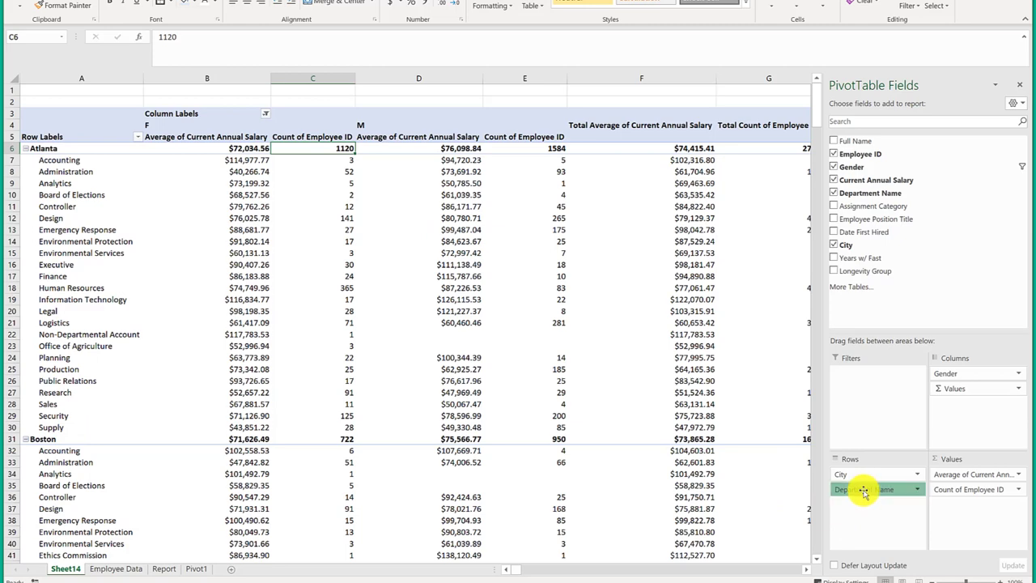
pyautogui.moveTo(865, 492); pyautogui.dragTo(863, 477)
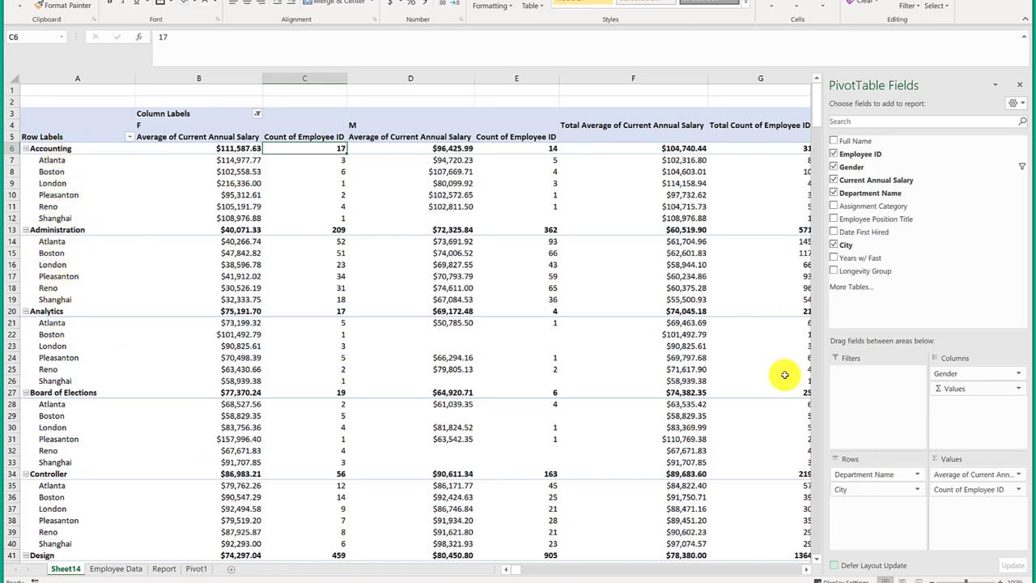
pyautogui.moveTo(858, 489); pyautogui.dragTo(863, 475)
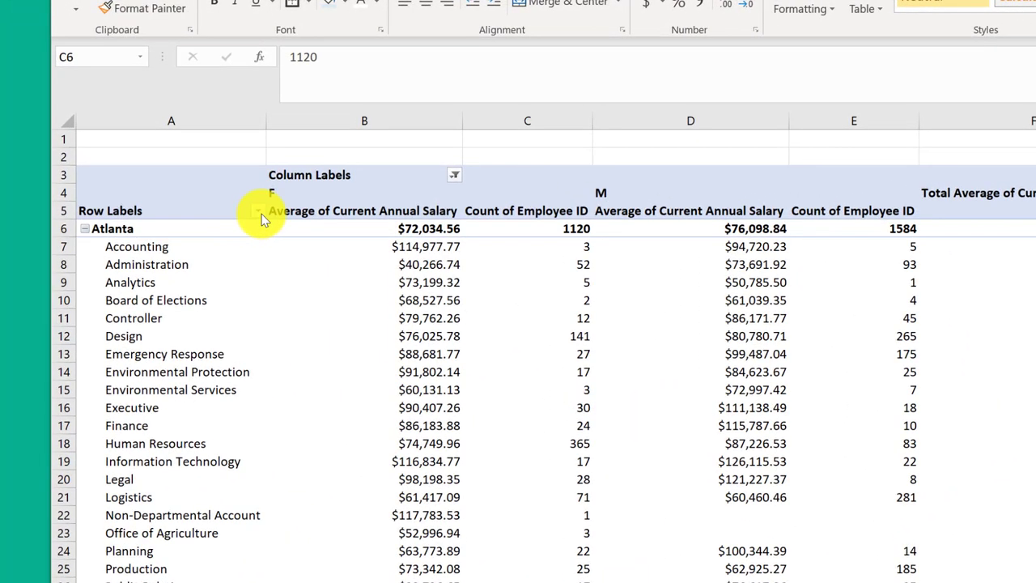
# Open the department row filter and deselect all departments
pyautogui.click(259, 212)
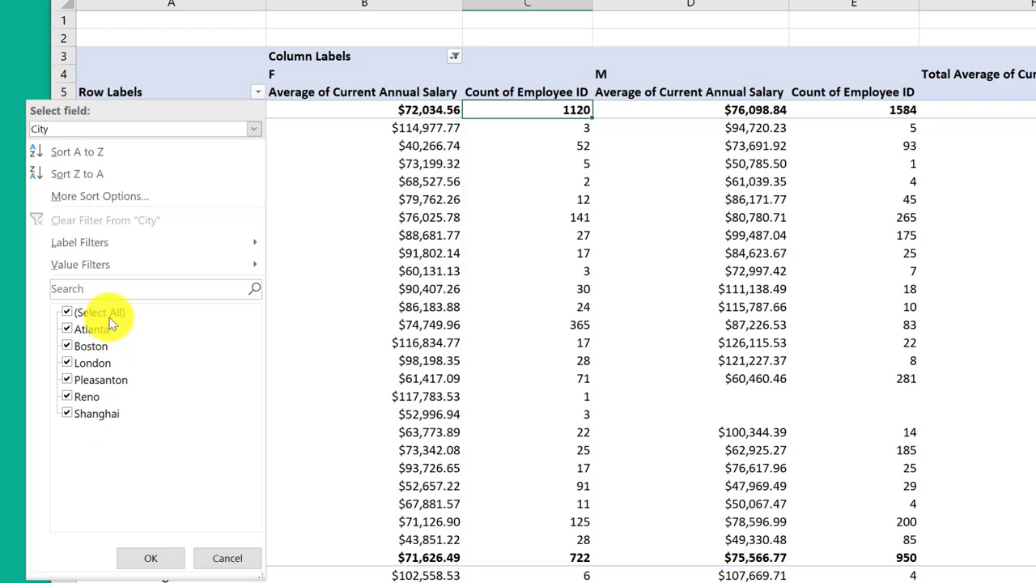
pyautogui.click(215, 559)
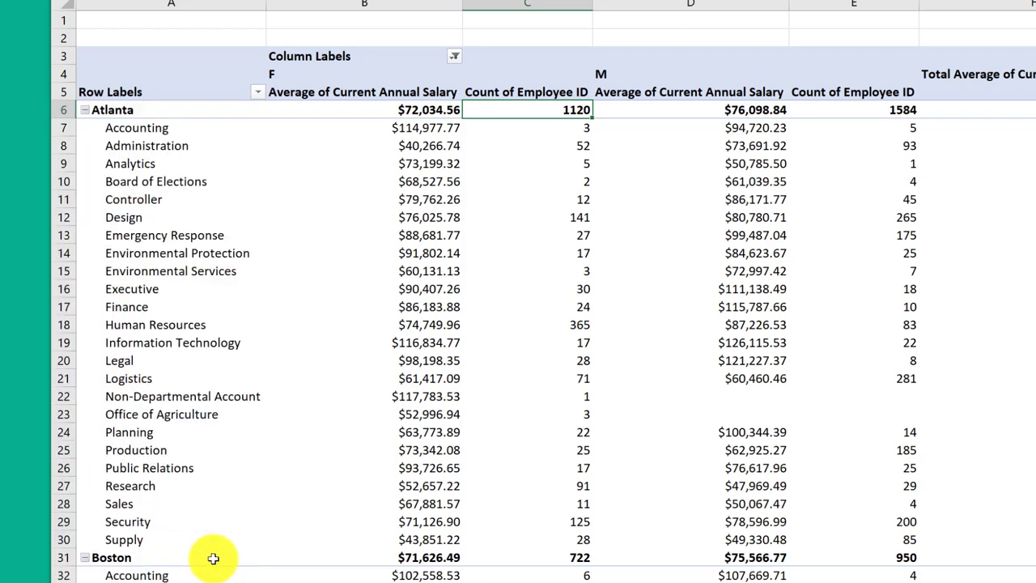
pyautogui.click(220, 129)
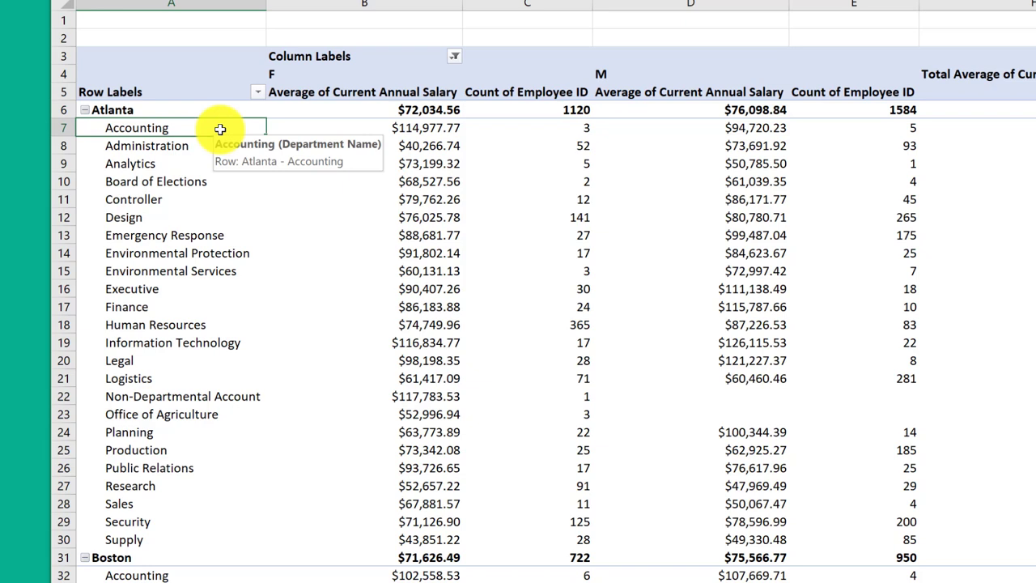
pyautogui.click(257, 92)
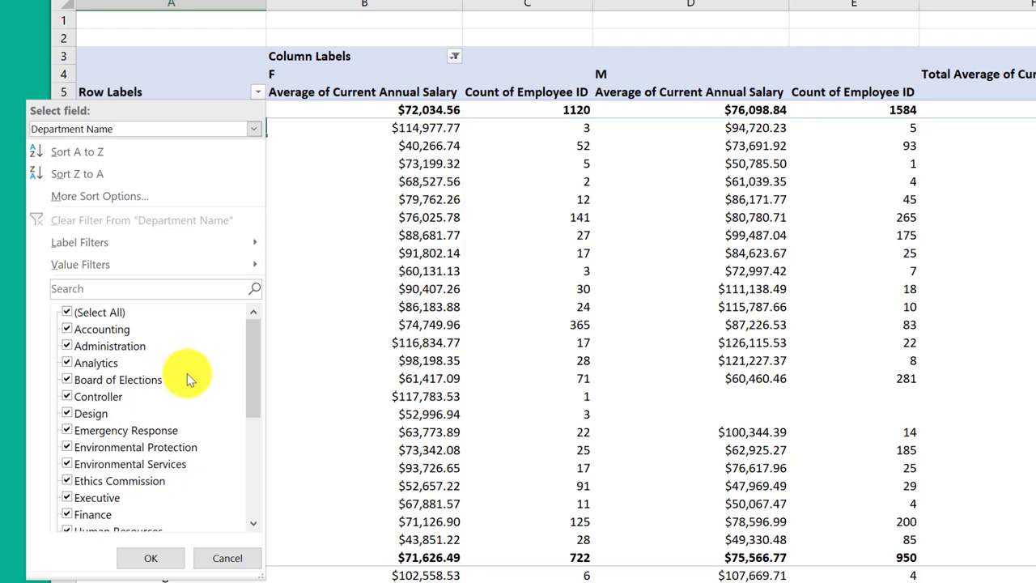
pyautogui.click(69, 314)
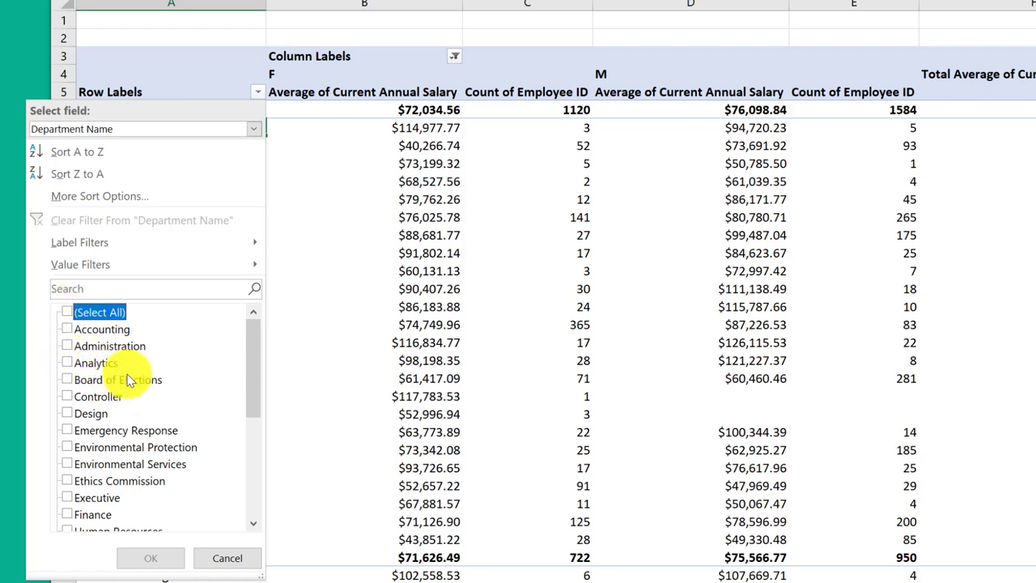
# Keep only Administration, Controller, Finance and Human Resources, leaving 2374 employees
pyautogui.scroll(-3, 250, 365)
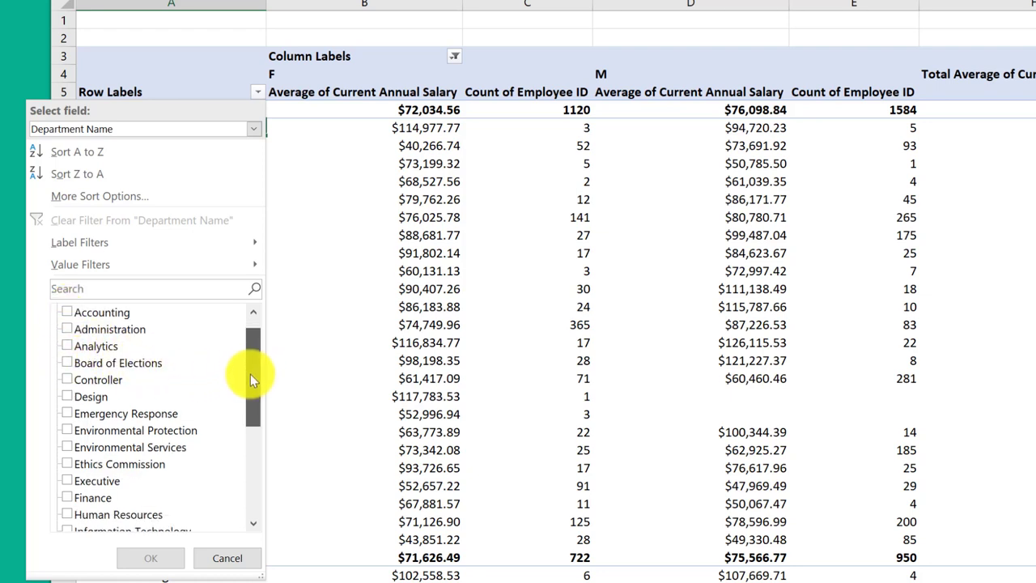
pyautogui.scroll(3, 248, 378)
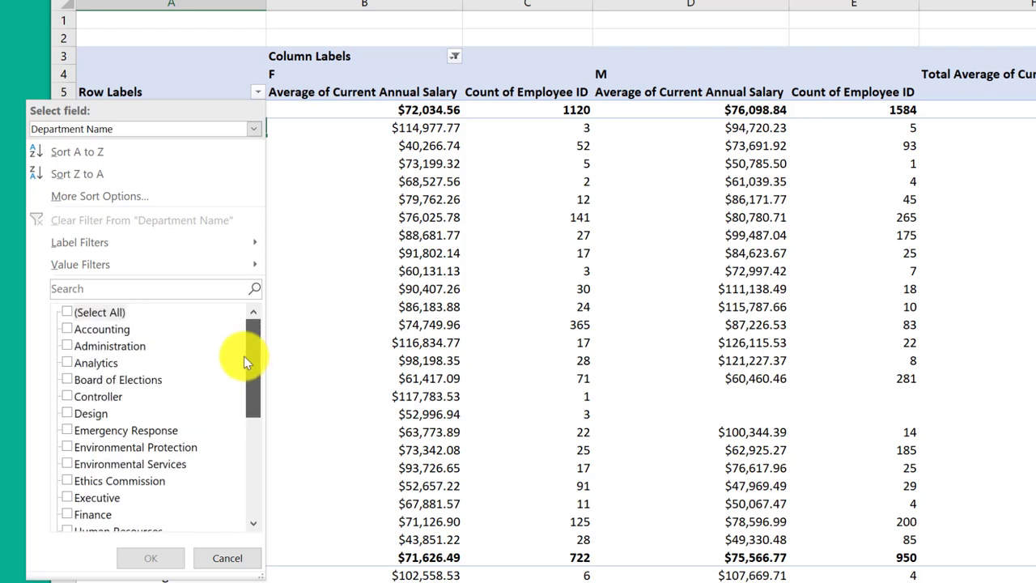
pyautogui.click(70, 347)
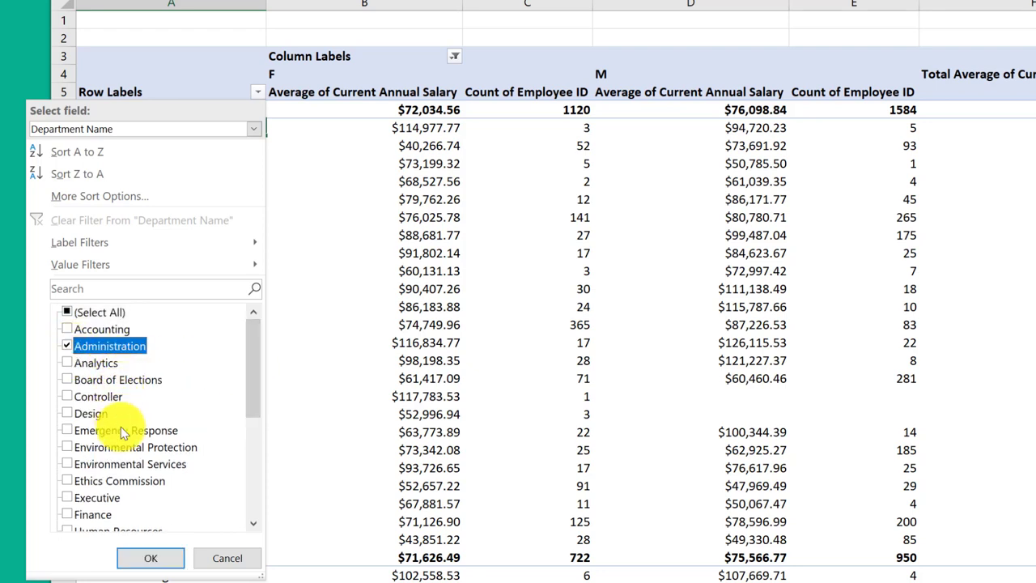
pyautogui.click(70, 397)
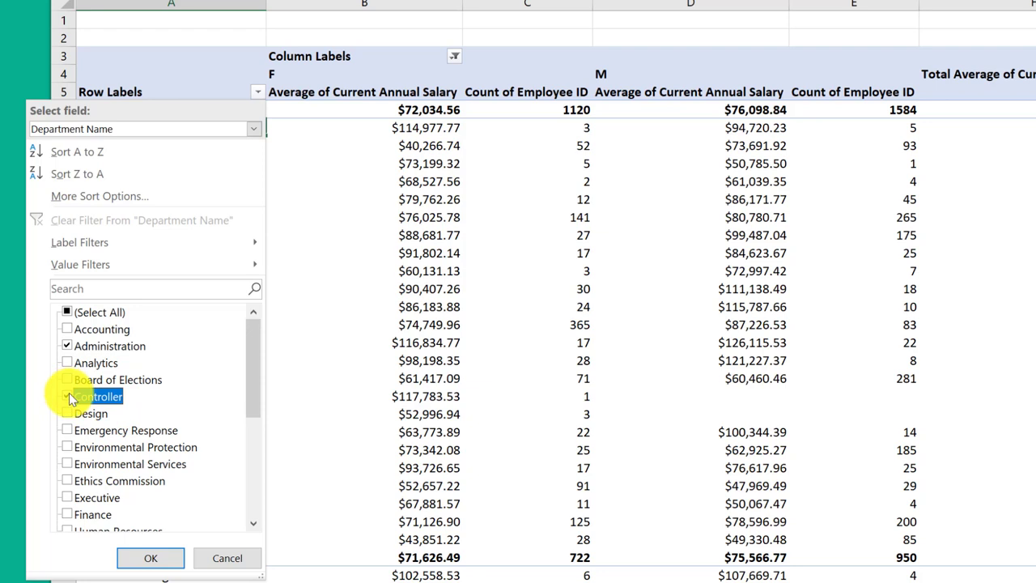
pyautogui.click(81, 514)
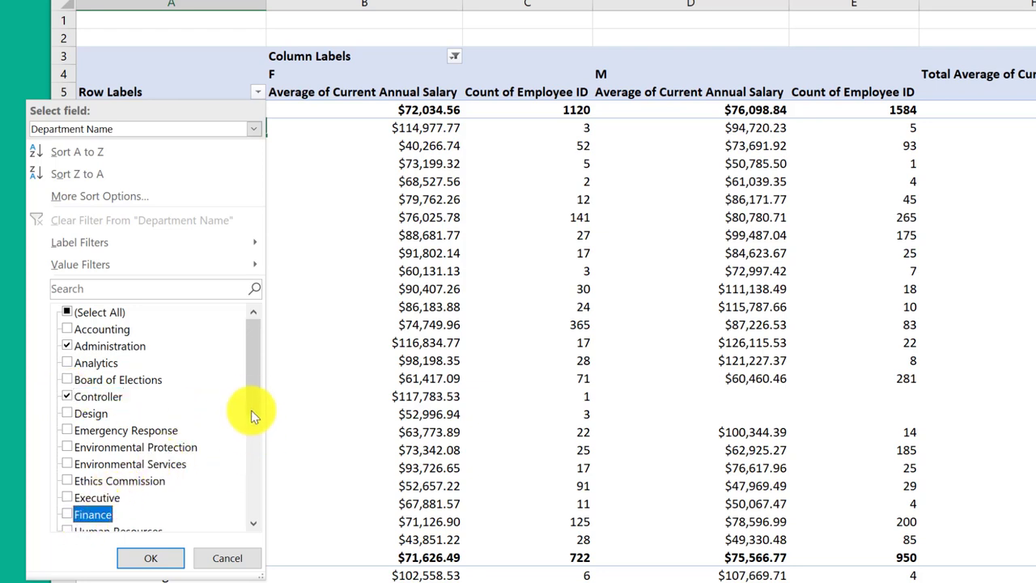
pyautogui.scroll(-1, 251, 410)
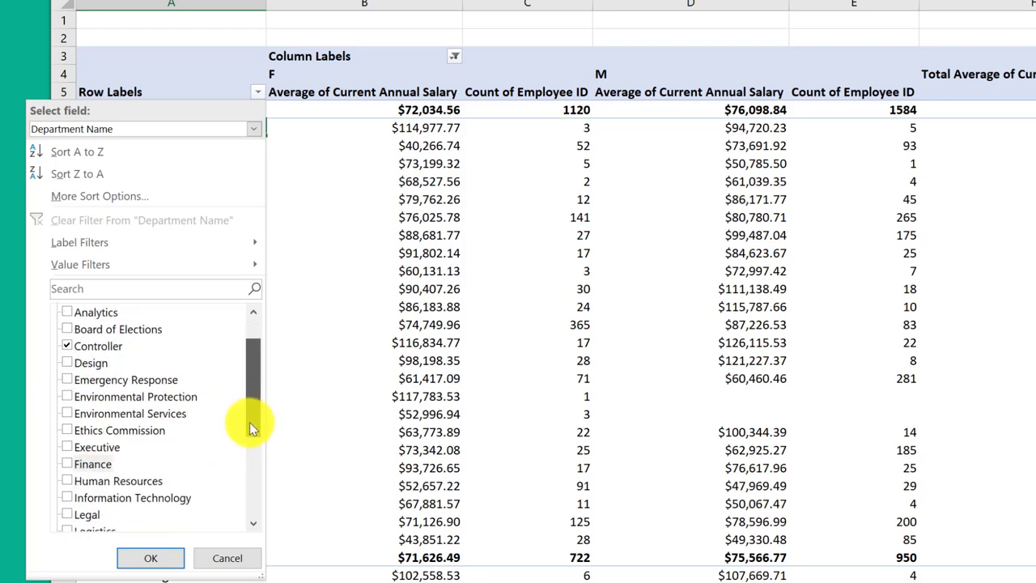
pyautogui.click(68, 481)
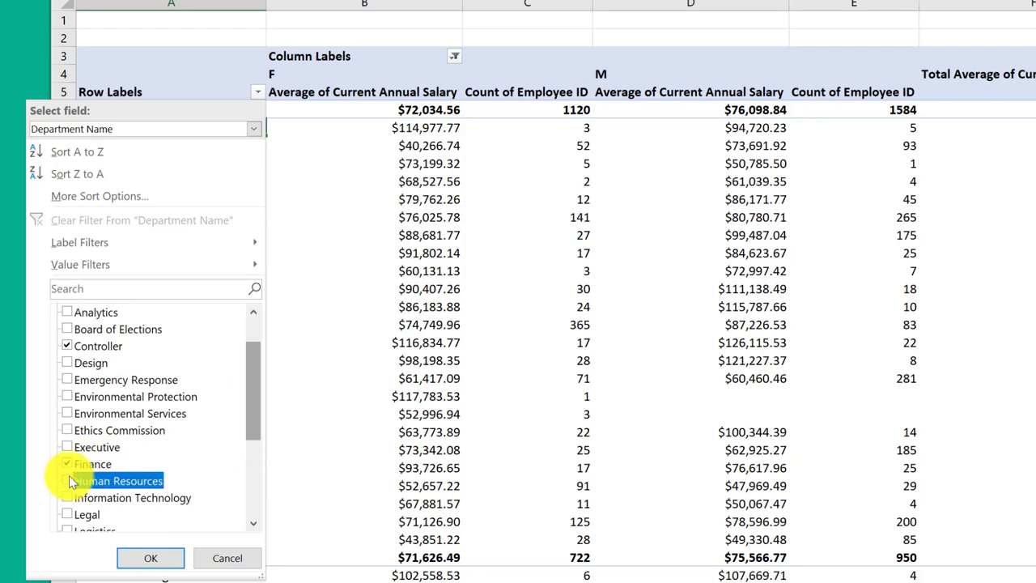
pyautogui.scroll(1, 149, 419)
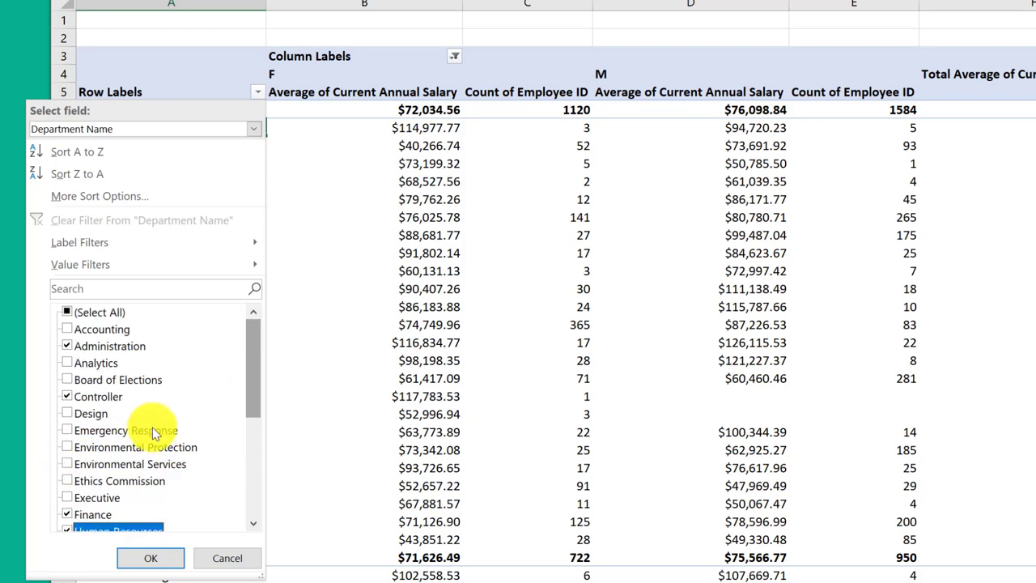
pyautogui.click(154, 559)
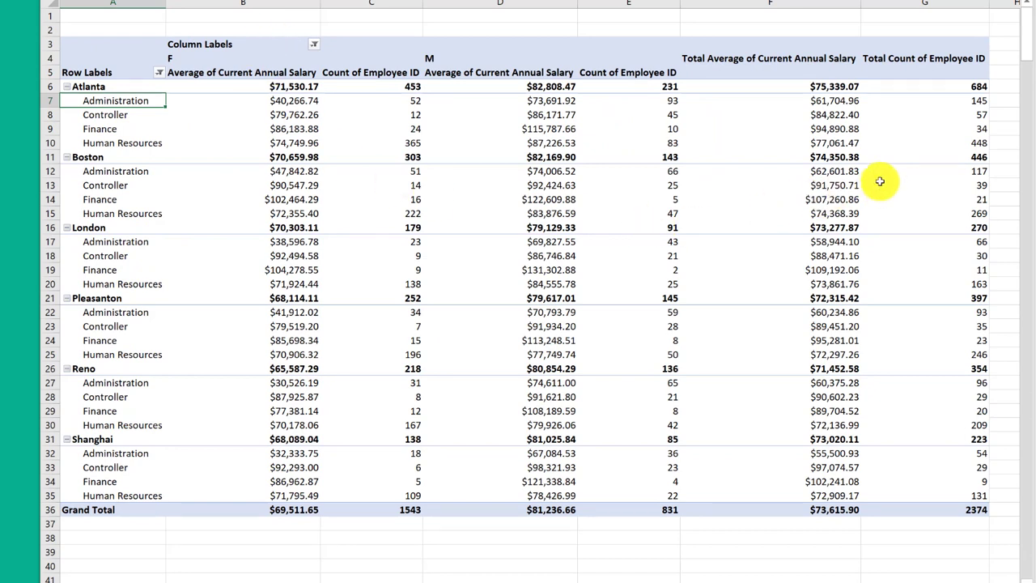
pyautogui.moveTo(900, 140)
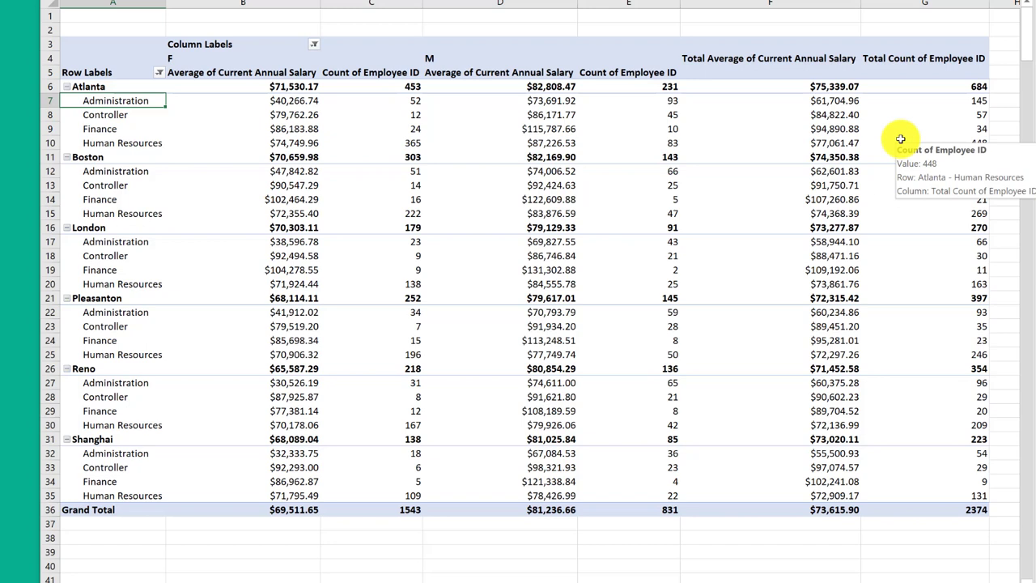
pyautogui.moveTo(720, 198)
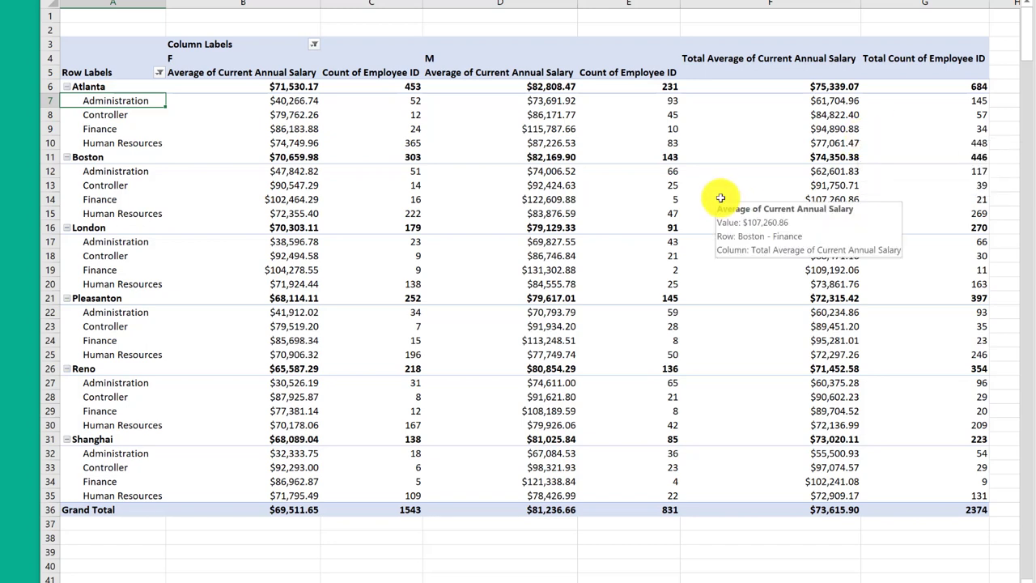
pyautogui.moveTo(573, 172)
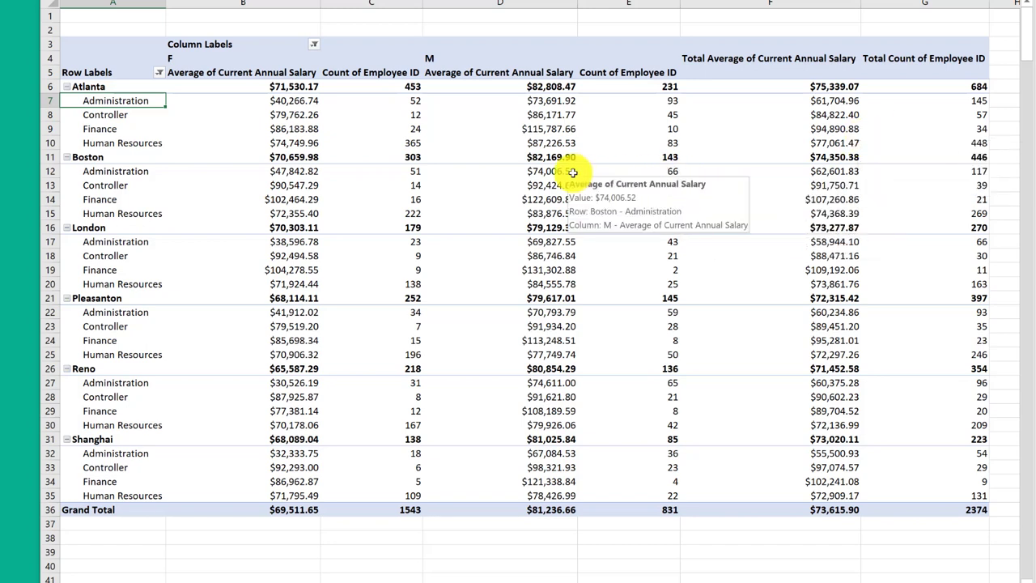
pyautogui.moveTo(479, 126)
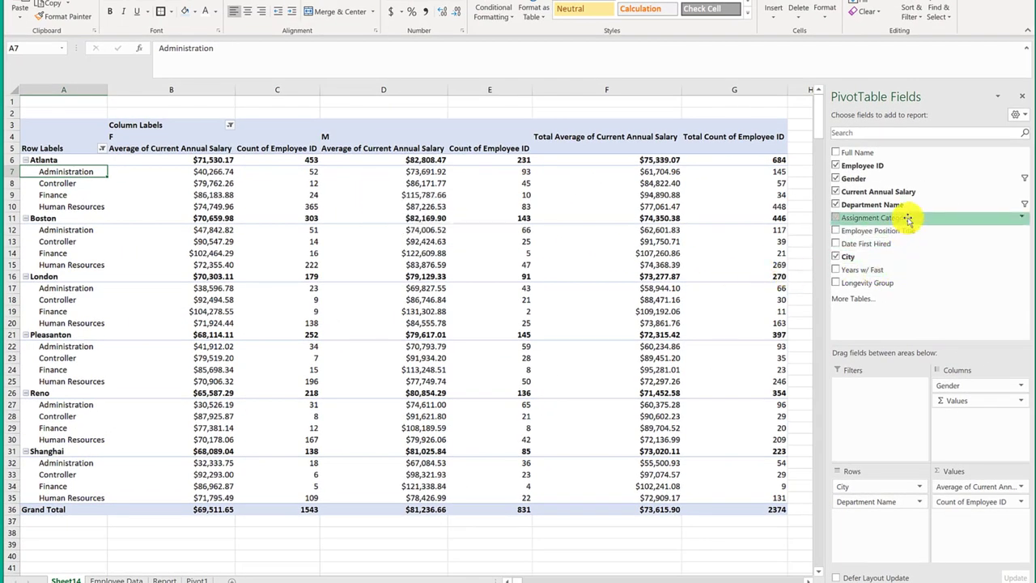
# Add Assignment Category as a report filter set to Fulltime-Regular, leaving 1917 employees
pyautogui.moveTo(909, 219); pyautogui.dragTo(874, 391)
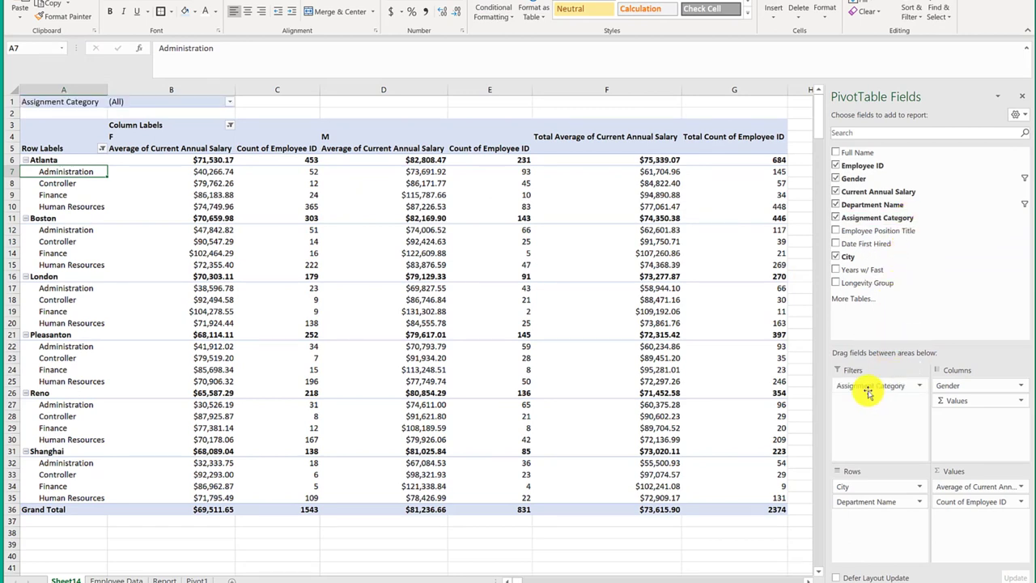
pyautogui.click(230, 106)
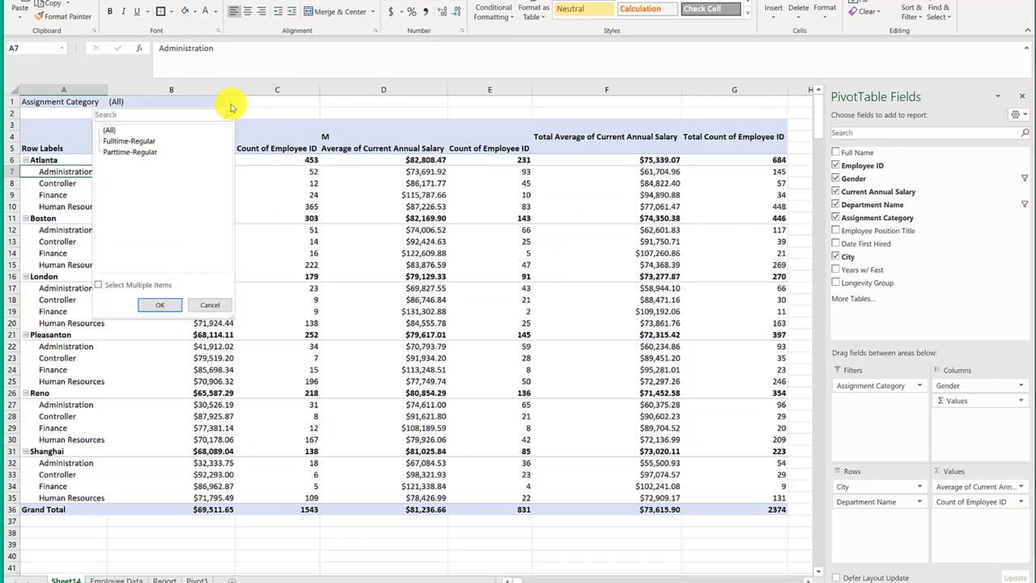
pyautogui.click(132, 142)
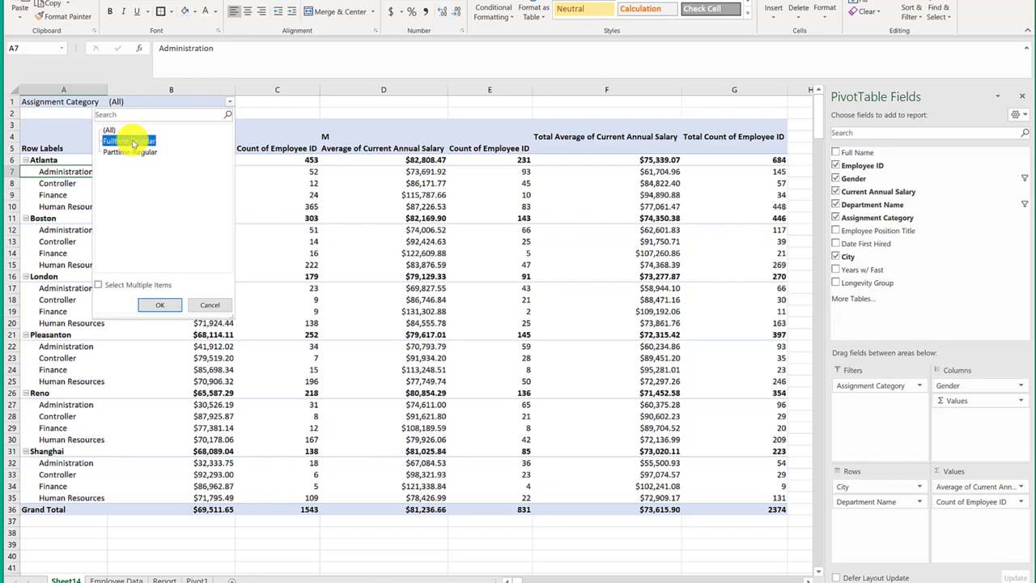
pyautogui.click(161, 305)
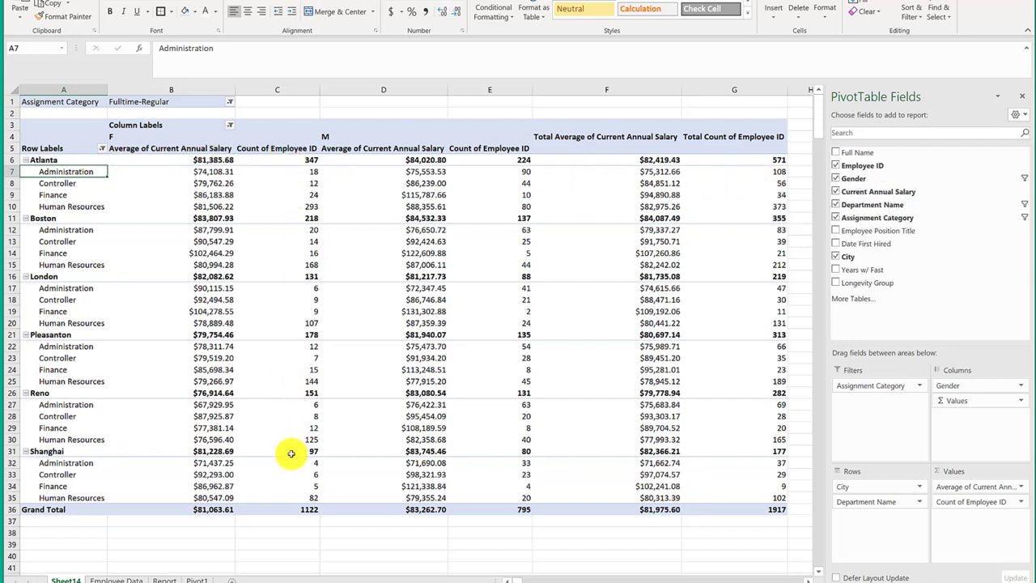
pyautogui.moveTo(308, 449)
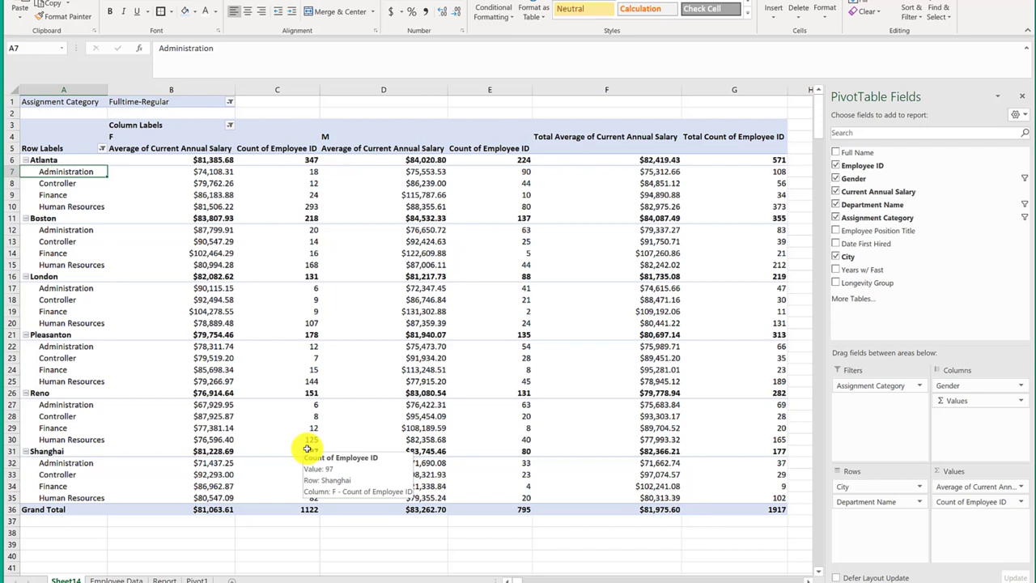
pyautogui.moveTo(318, 410)
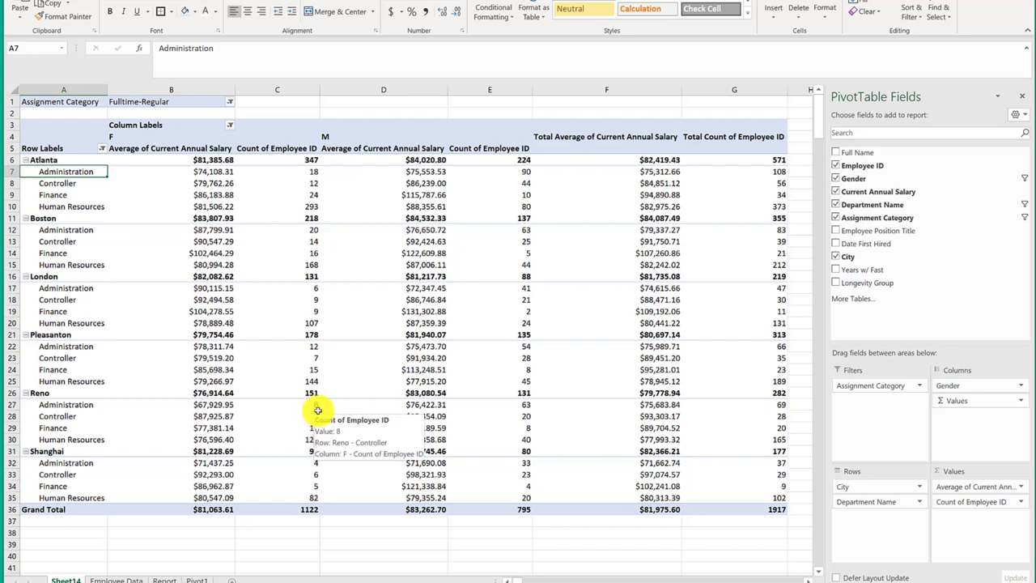